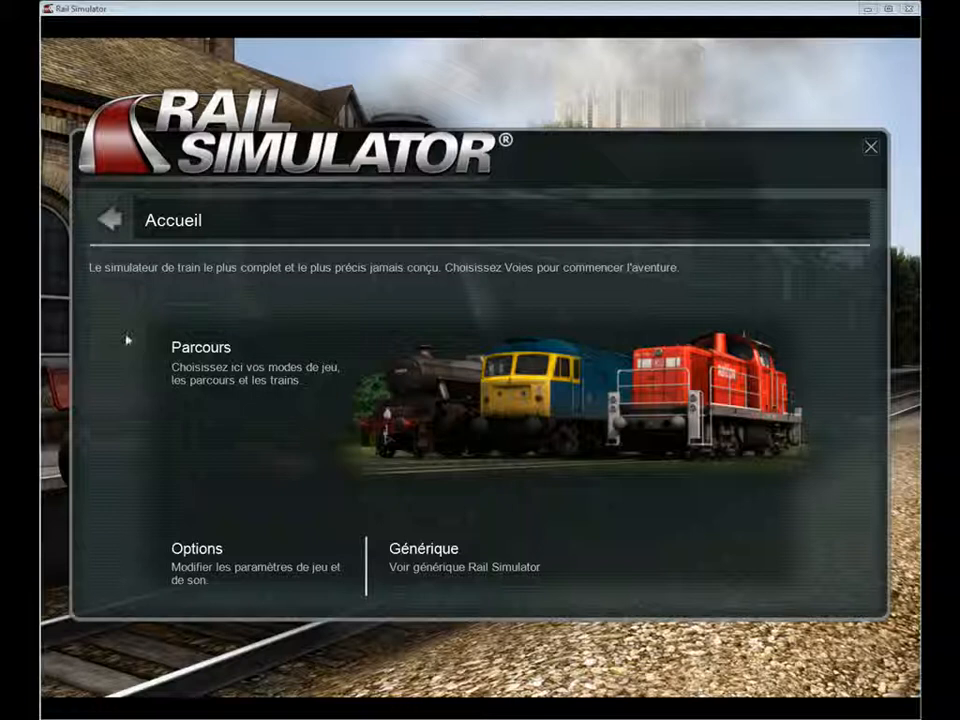
# Step: Create a new route named Test Route from the Défaut template
pyautogui.click(197, 350)
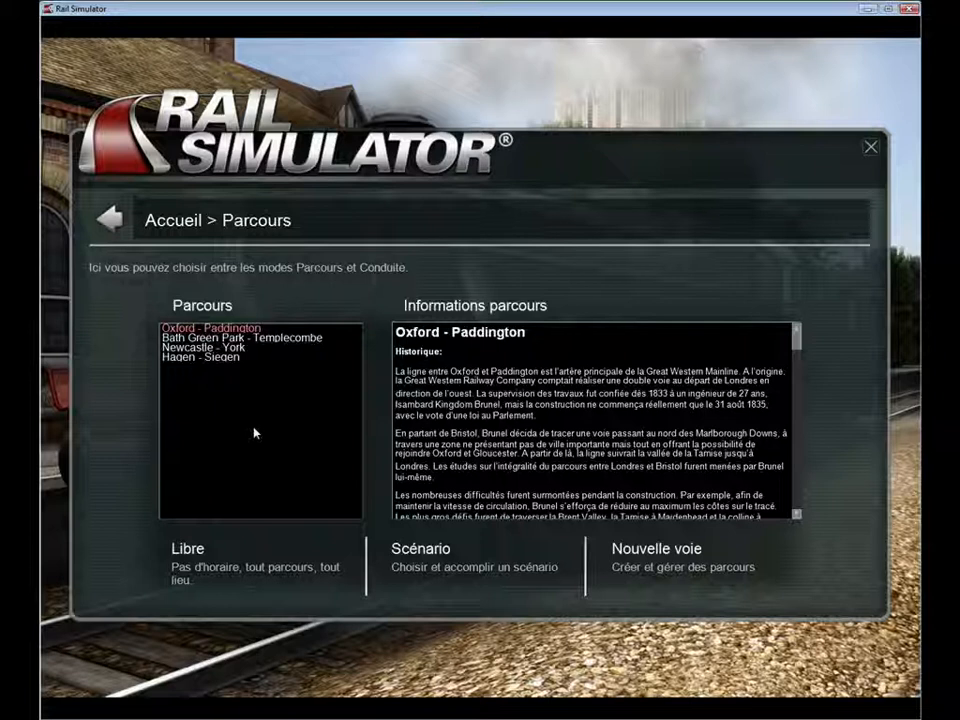
pyautogui.click(657, 555)
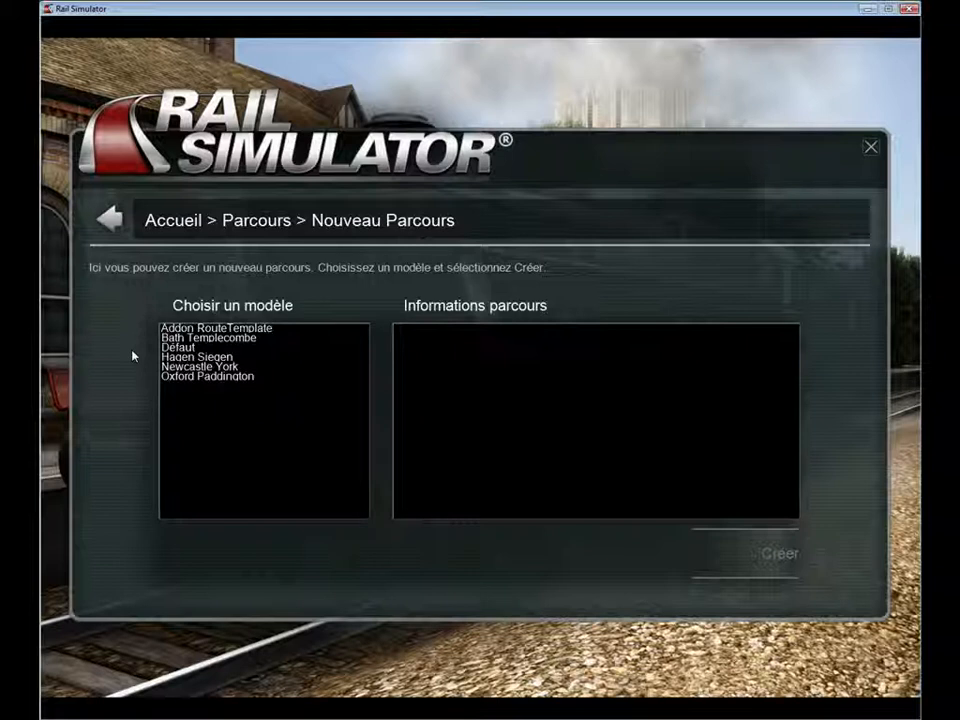
pyautogui.click(186, 350)
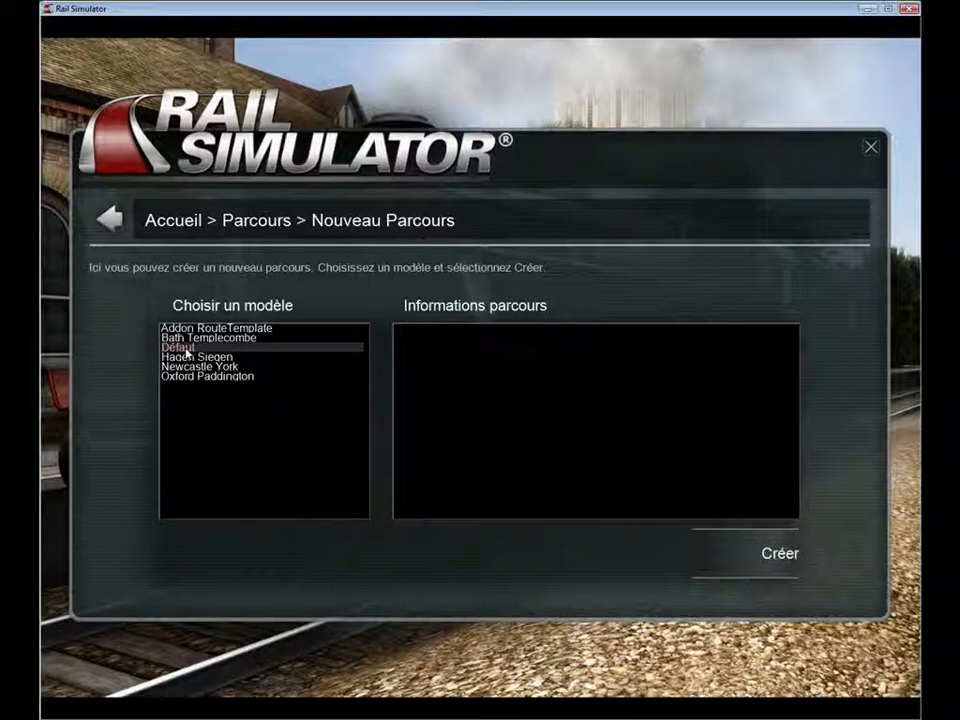
pyautogui.click(784, 562)
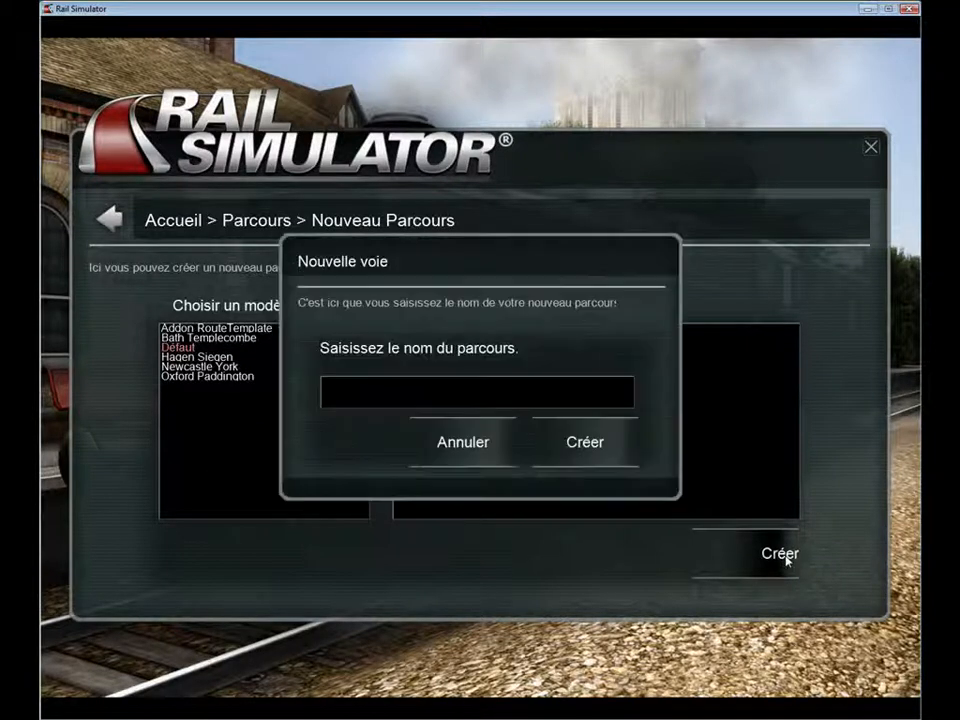
pyautogui.click(424, 402)
pyautogui.write('Test Route')
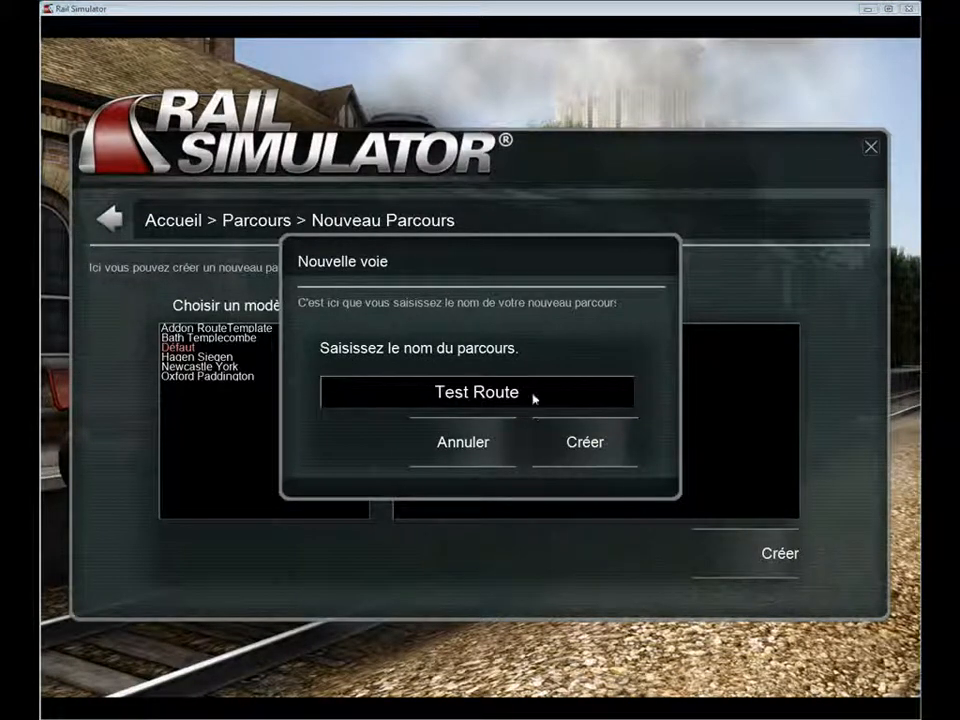
pyautogui.click(589, 444)
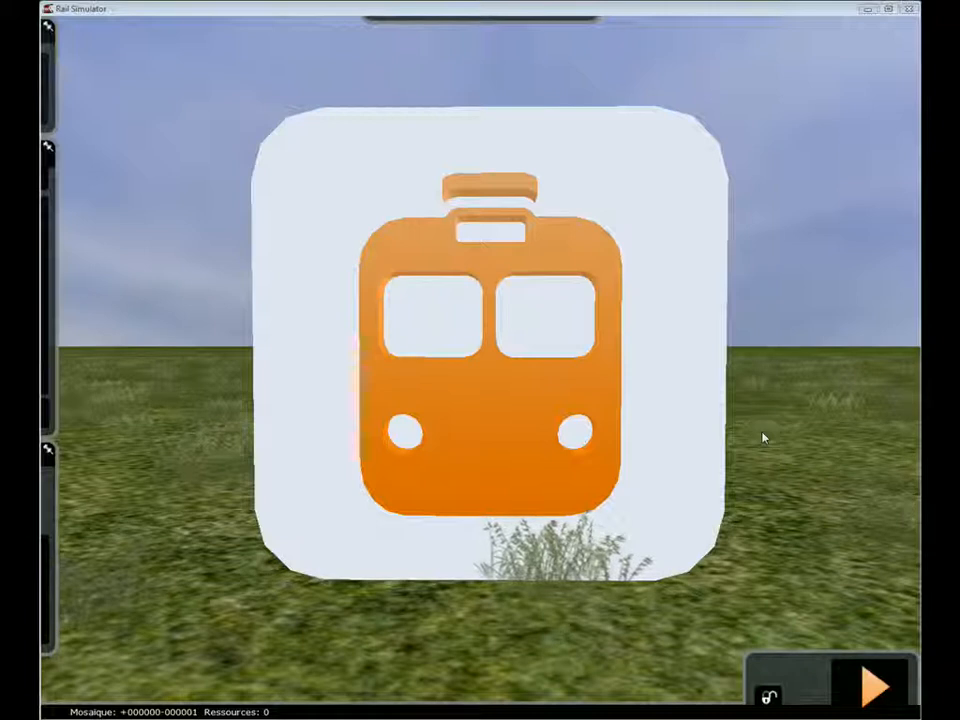
# Step: Examine the empty terrain around the orange train marker from different distances, heights and viewing angles
pyautogui.moveTo(762, 432)
pyautogui.mouseDown(button='right')
pyautogui.moveTo(785, 437)
pyautogui.moveTo(740, 550)
pyautogui.moveTo(722, 640)
pyautogui.moveTo(728, 455)
pyautogui.moveTo(835, 450)
pyautogui.moveTo(910, 462)
pyautogui.moveTo(940, 454)
pyautogui.moveTo(938, 462)
pyautogui.moveTo(735, 446)
pyautogui.moveTo(655, 460)
pyautogui.moveTo(610, 430)
pyautogui.moveTo(543, 441)
pyautogui.moveTo(549, 473)
pyautogui.moveTo(640, 448)
pyautogui.moveTo(700, 446)
pyautogui.moveTo(755, 464)
pyautogui.moveTo(860, 440)
pyautogui.moveTo(763, 437)
pyautogui.mouseUp(button='right')
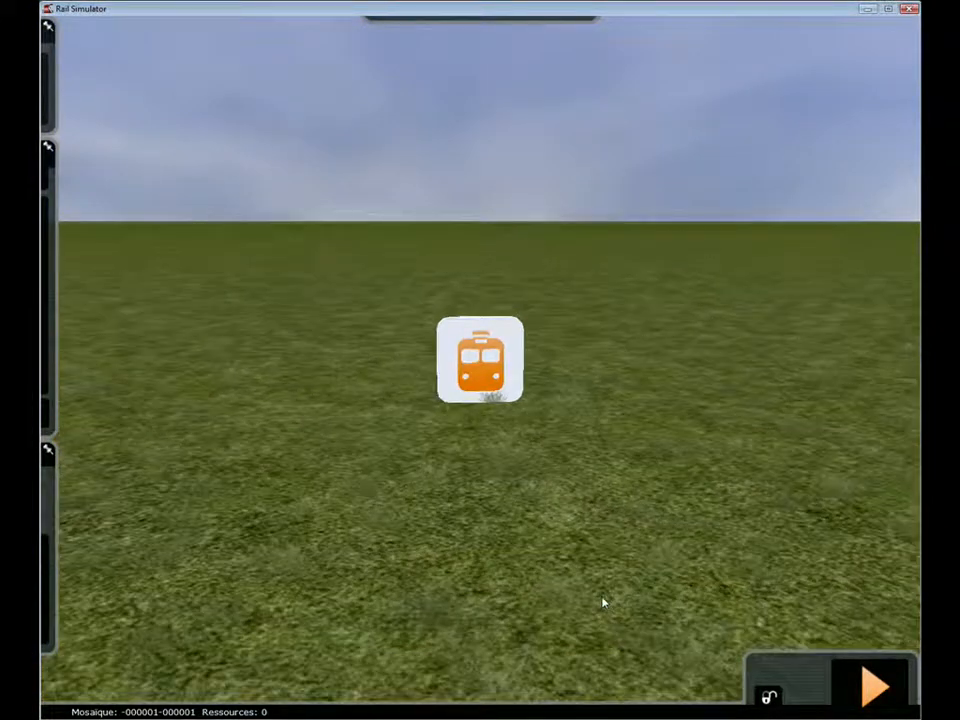
pyautogui.press('Left')
pyautogui.press('Right')
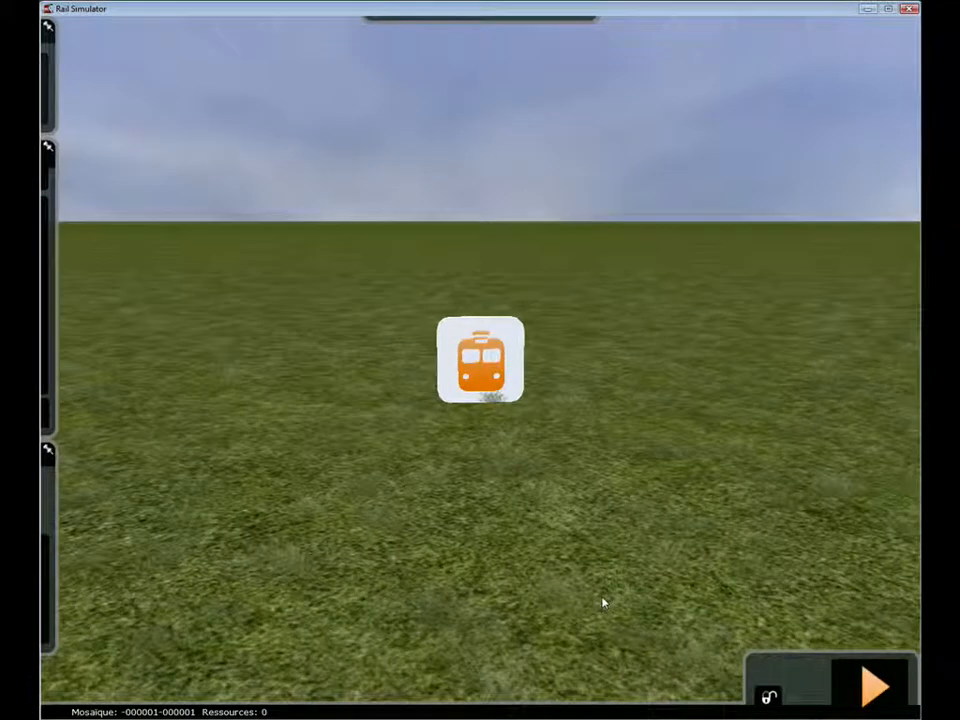
pyautogui.press('Up')
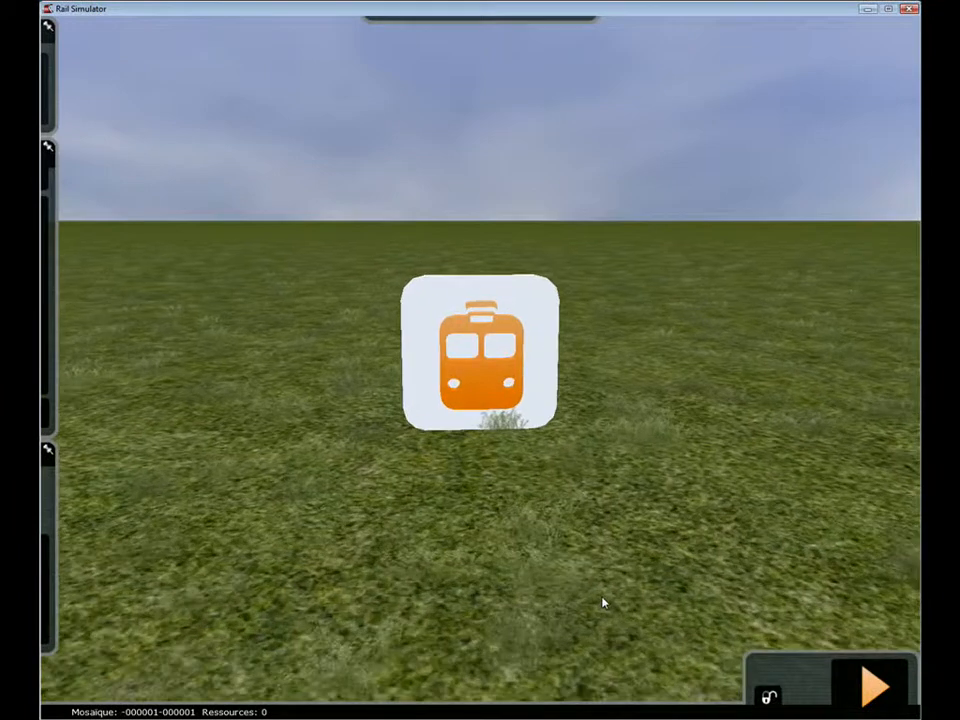
pyautogui.press('Down')
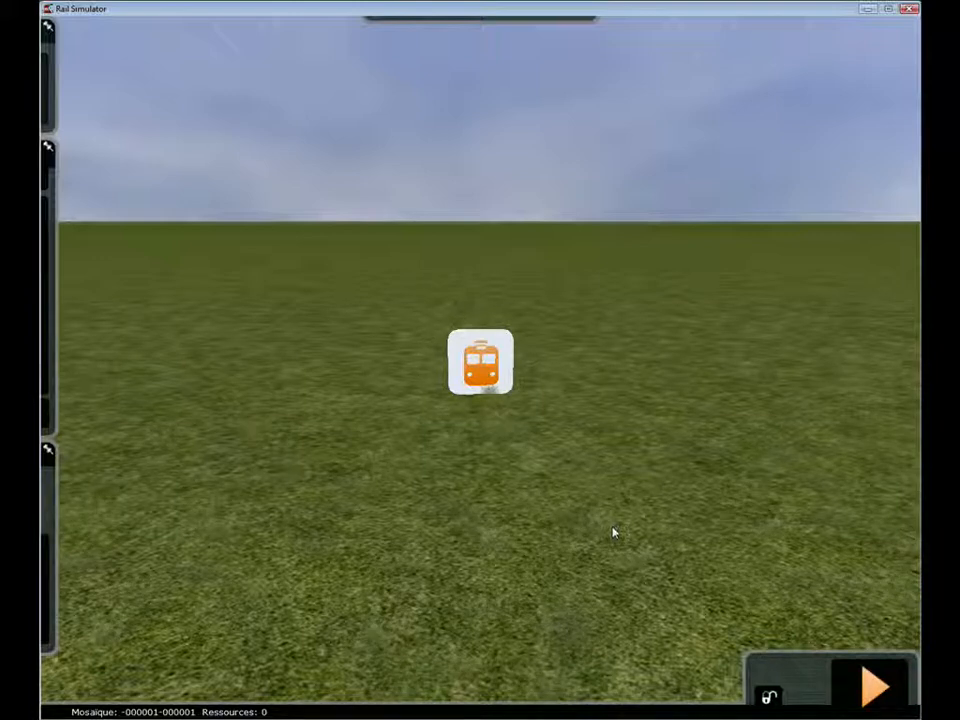
pyautogui.press('Up')
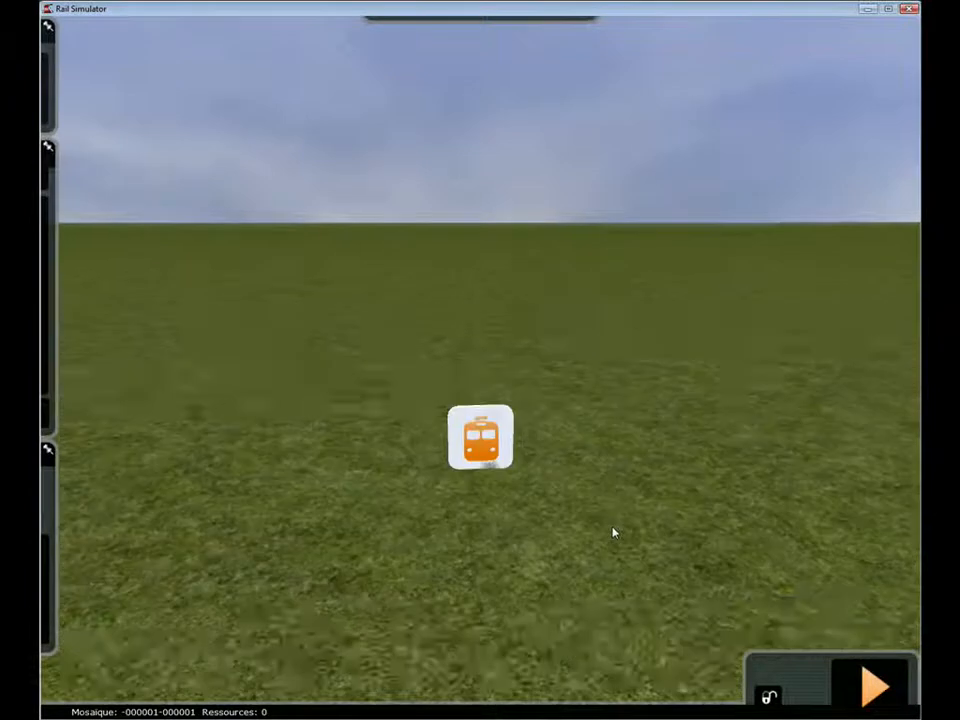
pyautogui.press('Down')
pyautogui.scroll(-3, 614, 533)
pyautogui.scroll(-3, 614, 533)
pyautogui.scroll(5, 614, 533)
pyautogui.scroll(1, 614, 533)
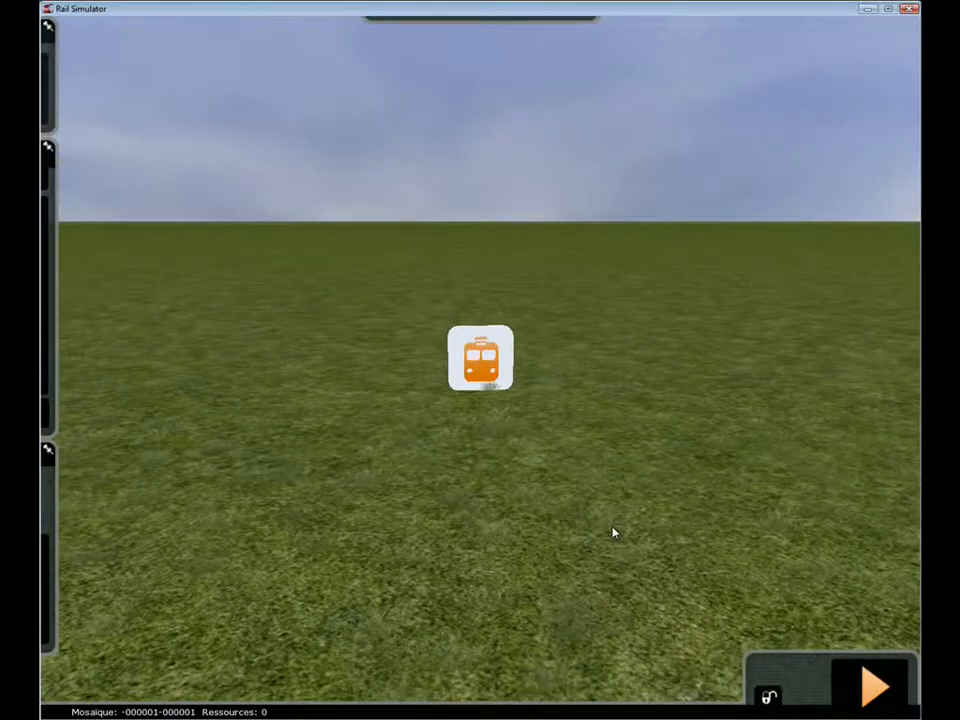
pyautogui.moveTo(614, 533); pyautogui.dragTo(467, 514, button='right')
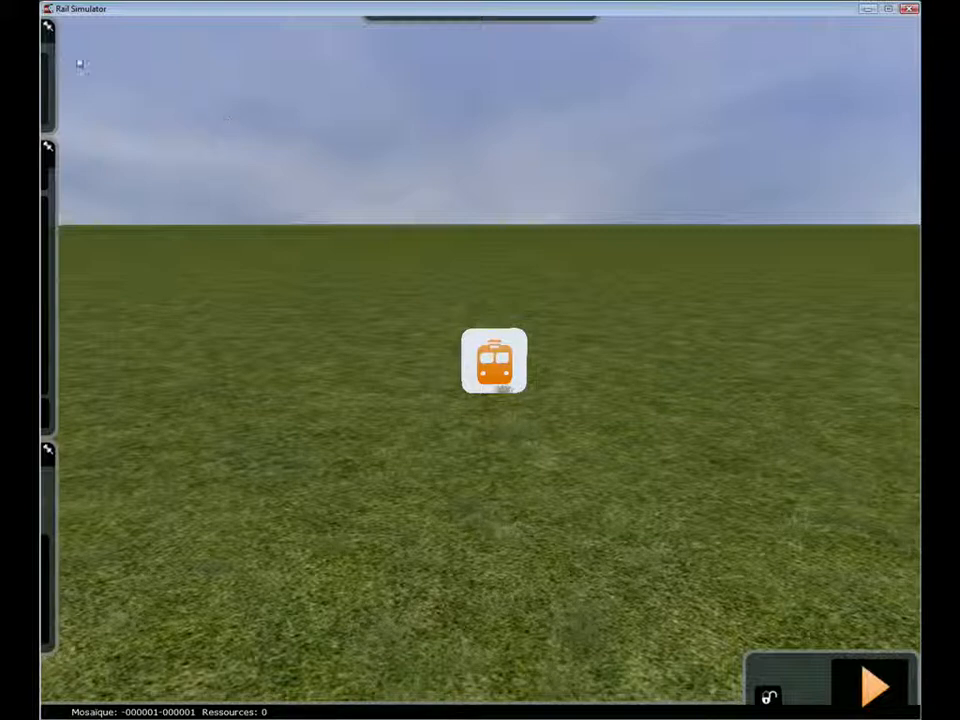
# Step: Reveal the editing tools, object library, placement options and compass, selecting the A HS1 Bois asset in the library
pyautogui.moveTo(60, 51)
pyautogui.moveTo(75, 99)
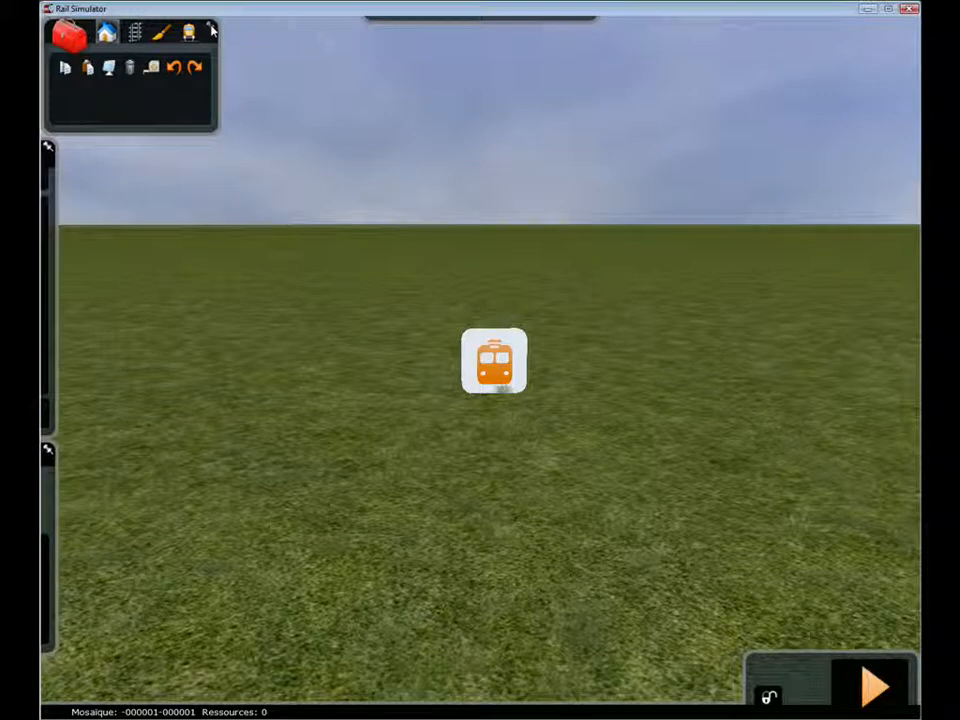
pyautogui.moveTo(43, 270)
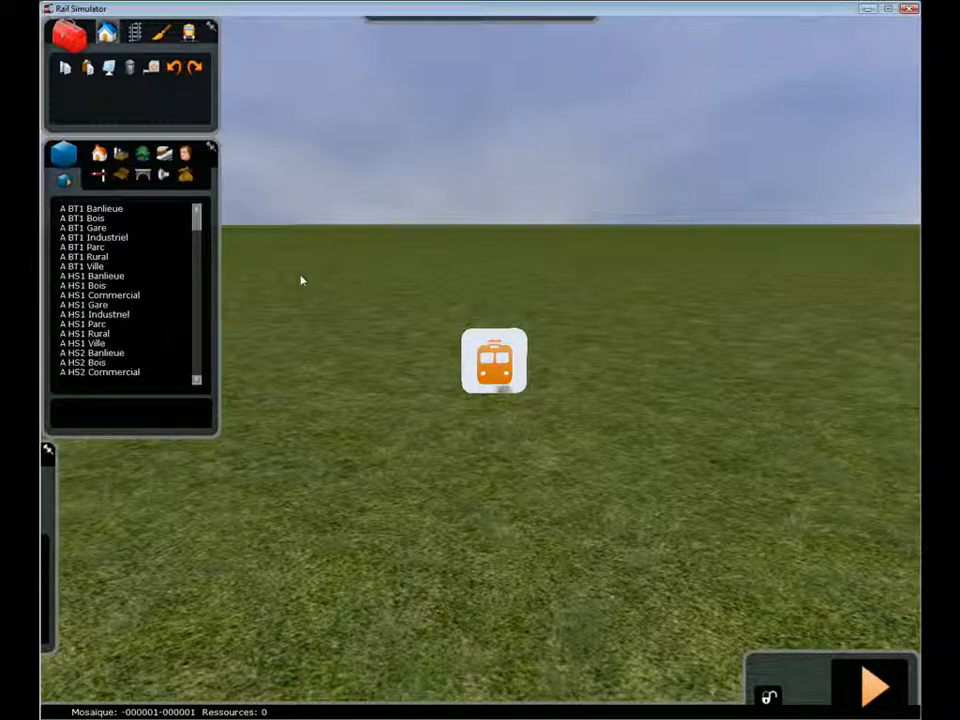
pyautogui.click(110, 286)
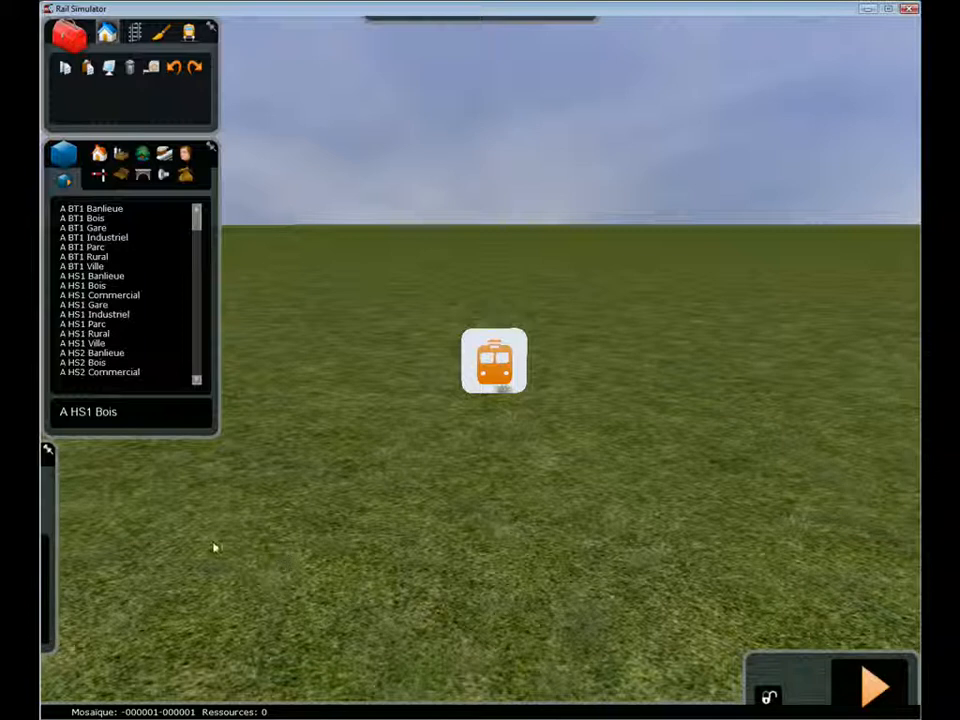
pyautogui.moveTo(51, 499)
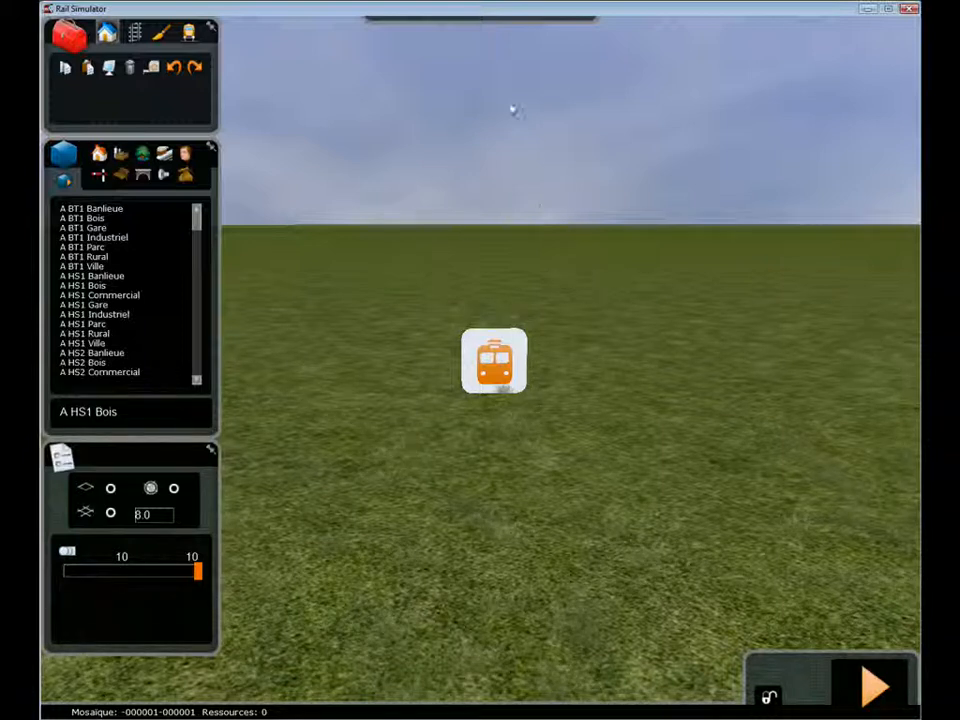
pyautogui.moveTo(366, 28)
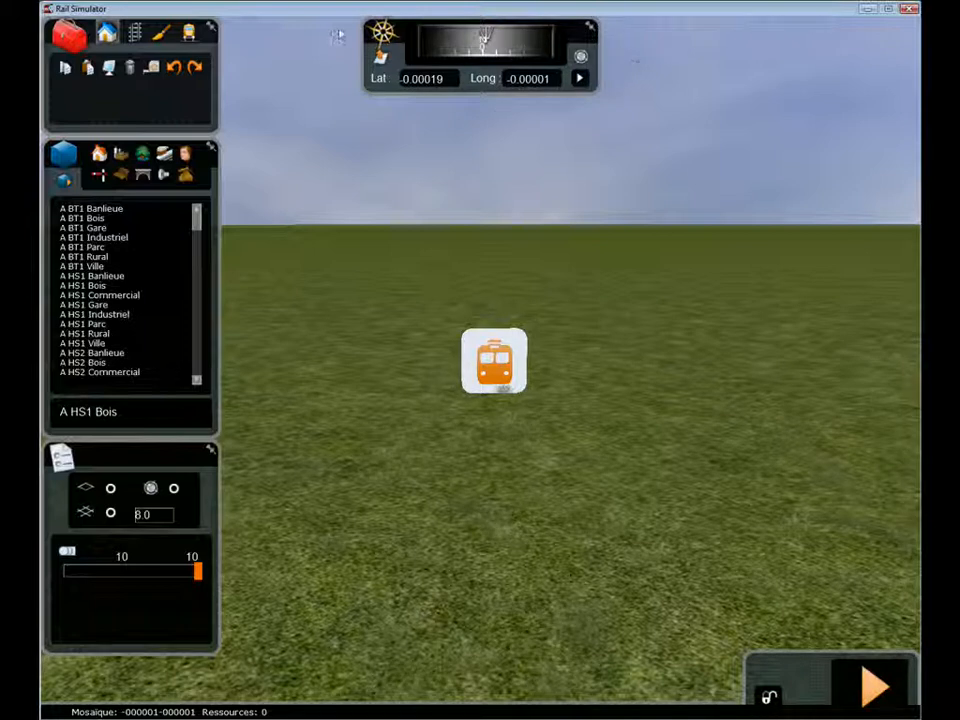
pyautogui.moveTo(583, 335); pyautogui.dragTo(602, 294, button='right')
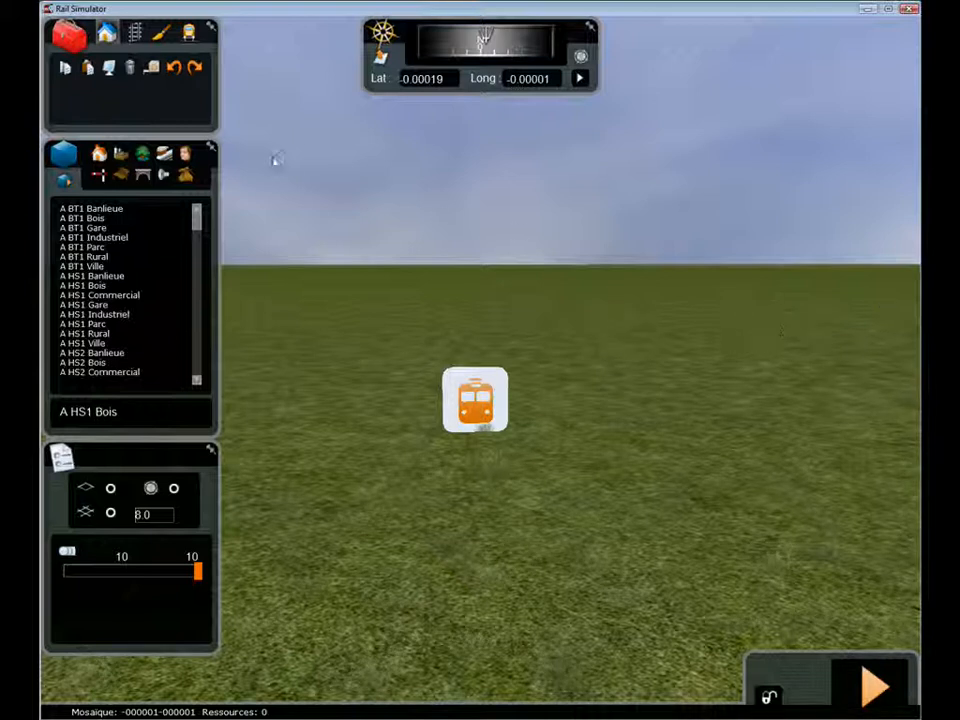
# Step: Review the track, terrain and scenario tool sets, cancel saving the route, and return to the object tools
pyautogui.click(152, 67)
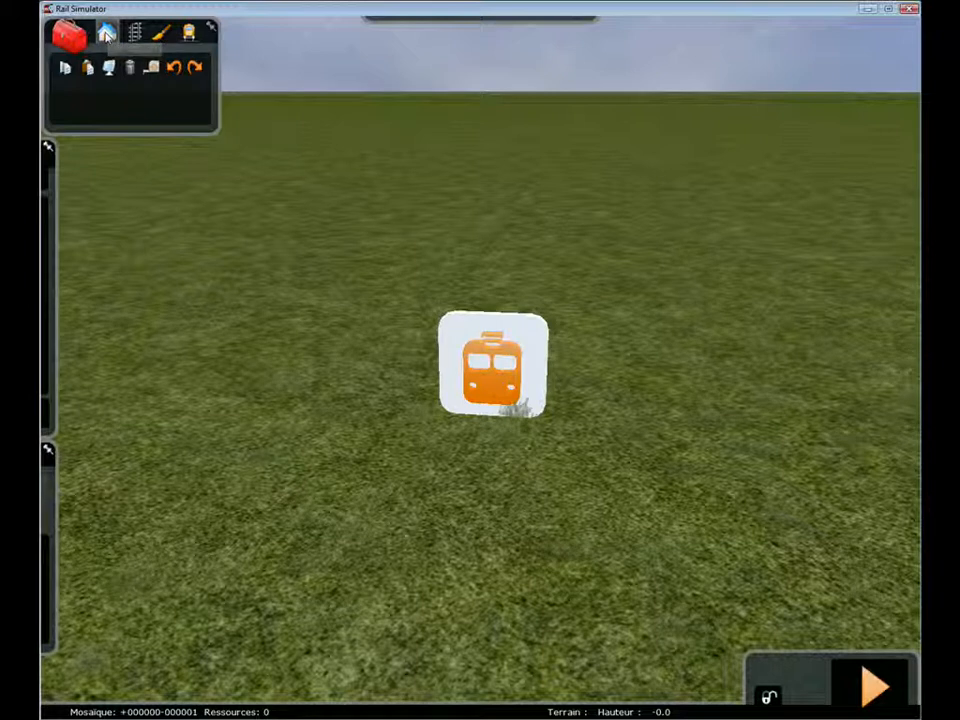
pyautogui.click(136, 33)
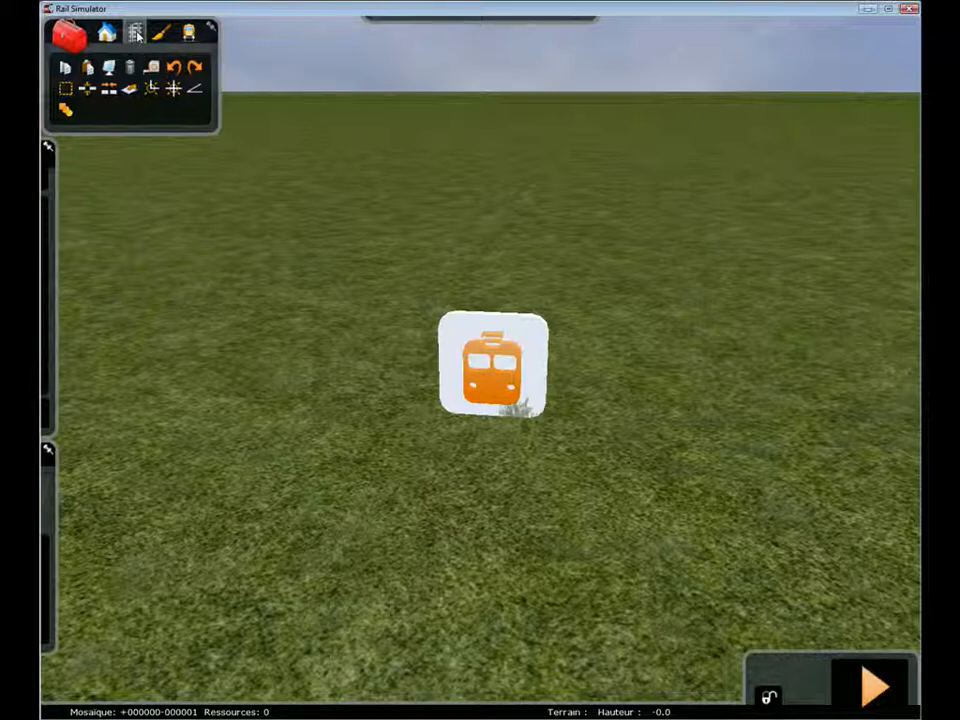
pyautogui.click(162, 33)
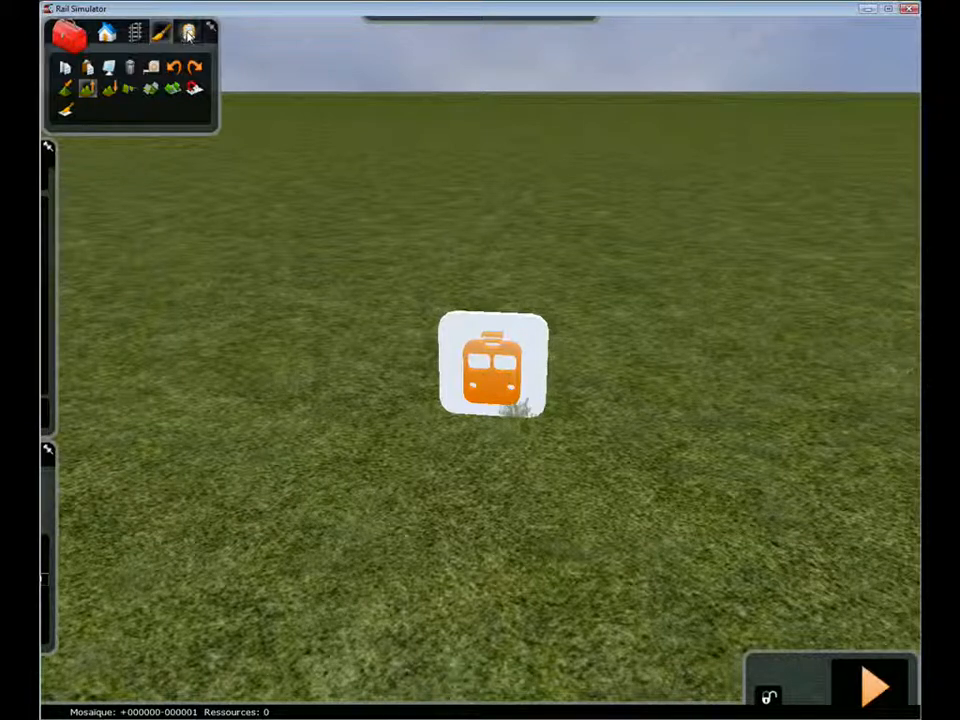
pyautogui.click(188, 33)
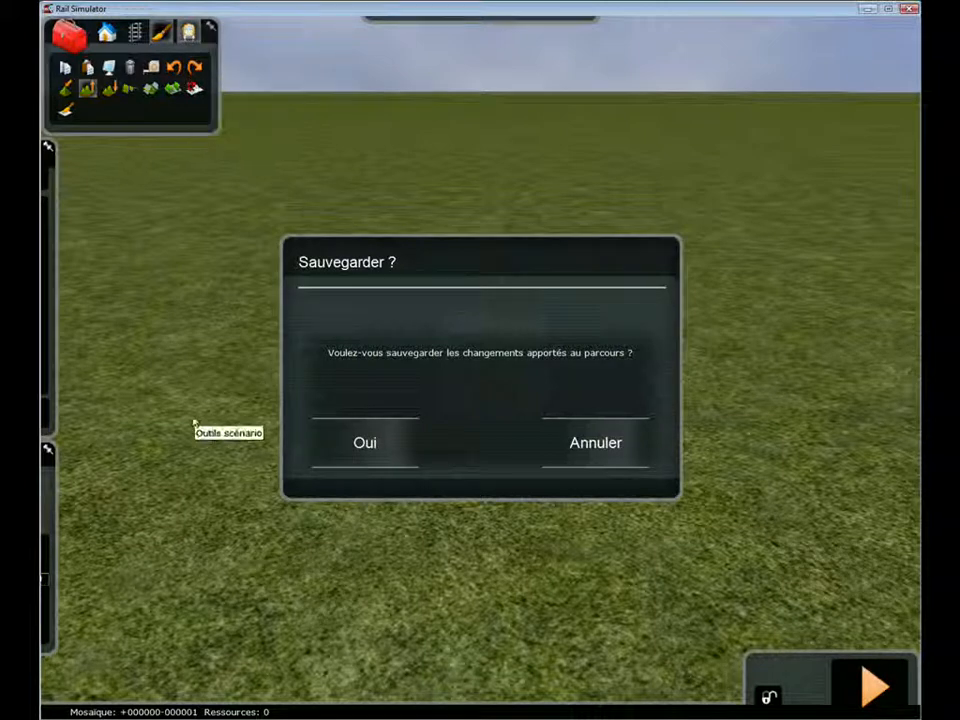
pyautogui.click(603, 446)
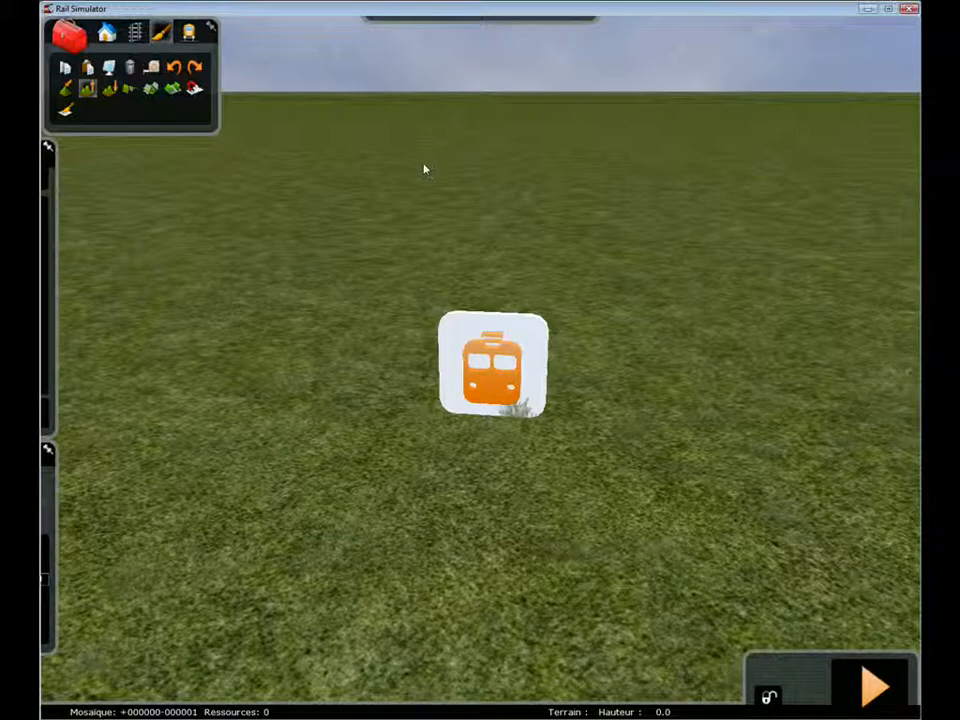
pyautogui.click(107, 33)
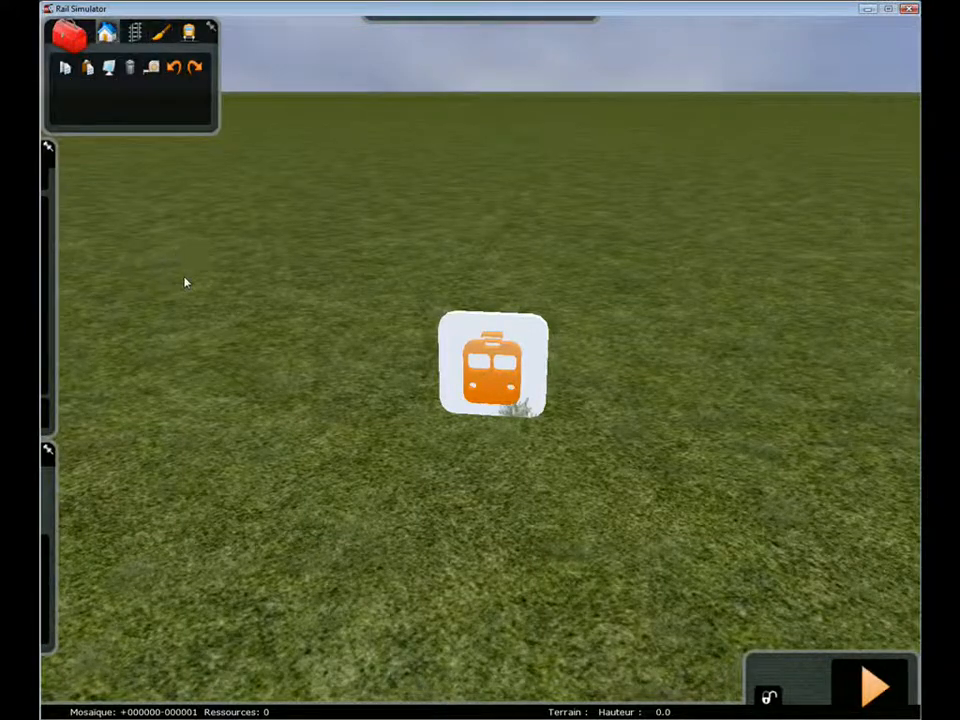
# Step: Browse every category of the object library, including buildings, vegetation, stations, signals, bridges, sounds and miscellaneous objects
pyautogui.moveTo(47, 281)
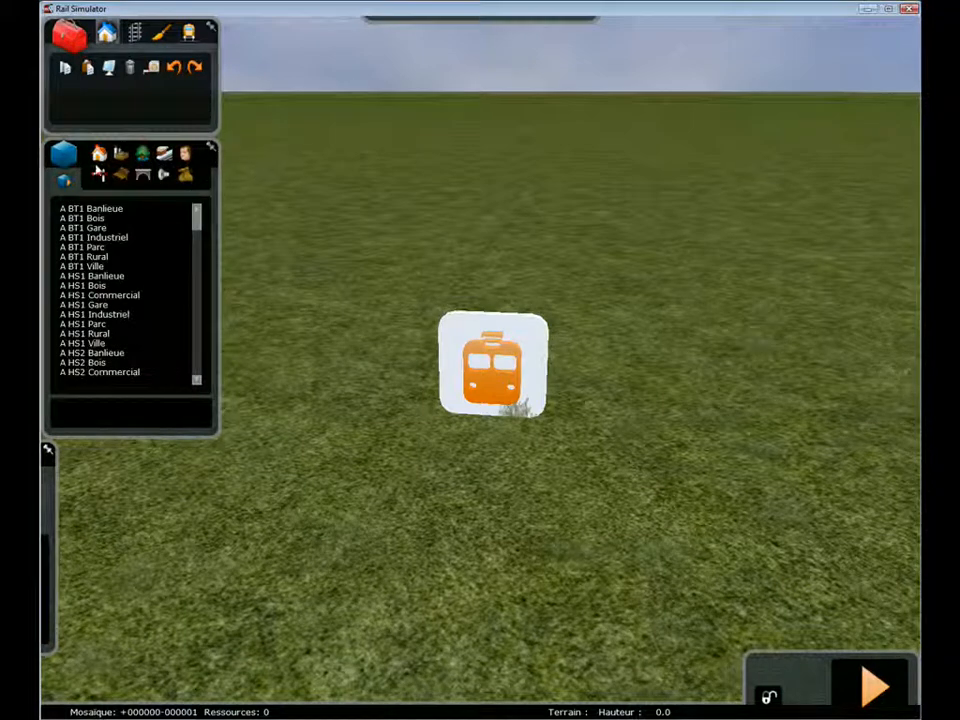
pyautogui.click(100, 156)
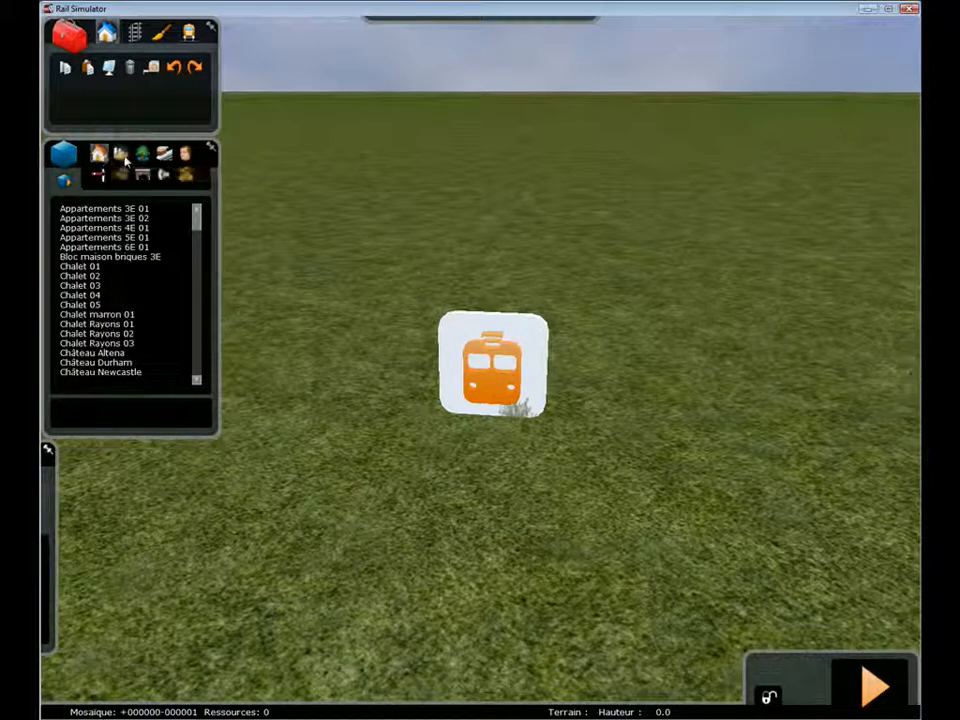
pyautogui.click(120, 154)
pyautogui.click(144, 155)
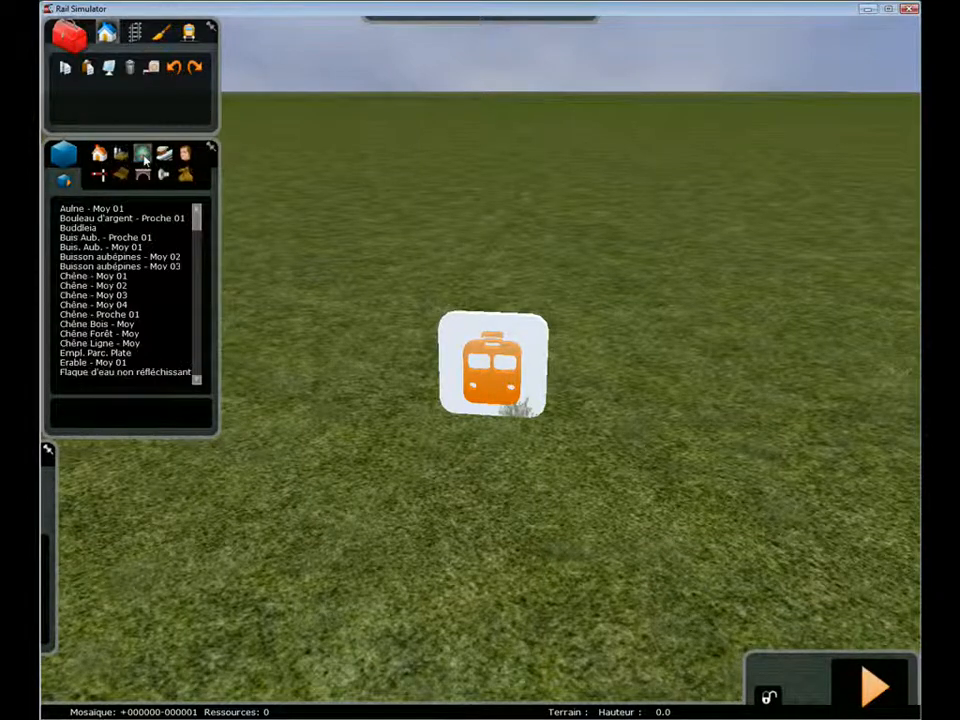
pyautogui.click(165, 156)
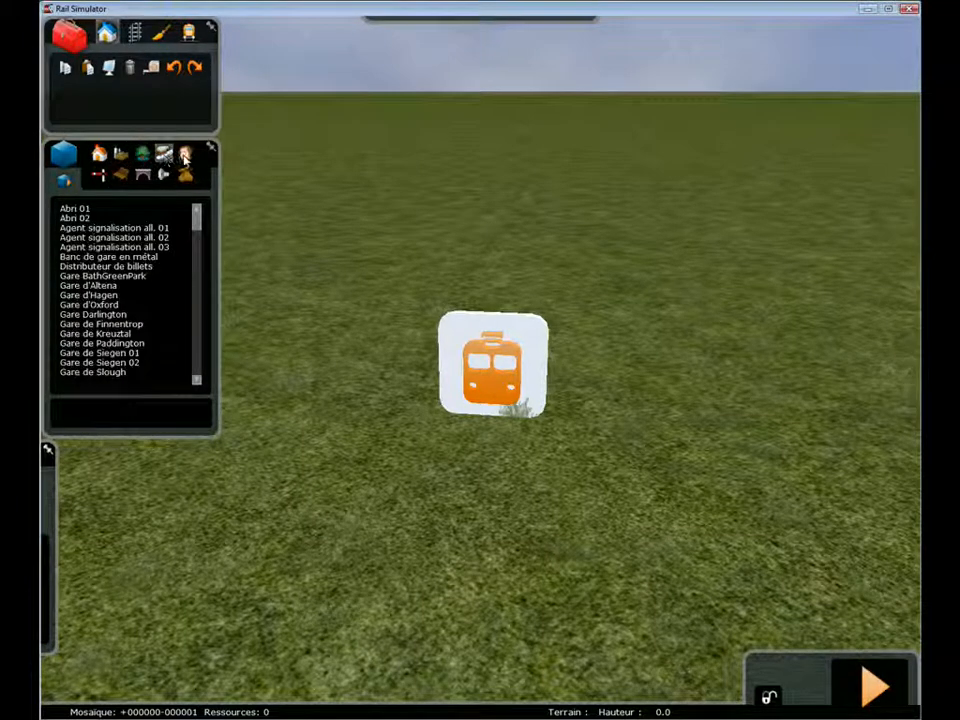
pyautogui.click(185, 153)
pyautogui.click(97, 176)
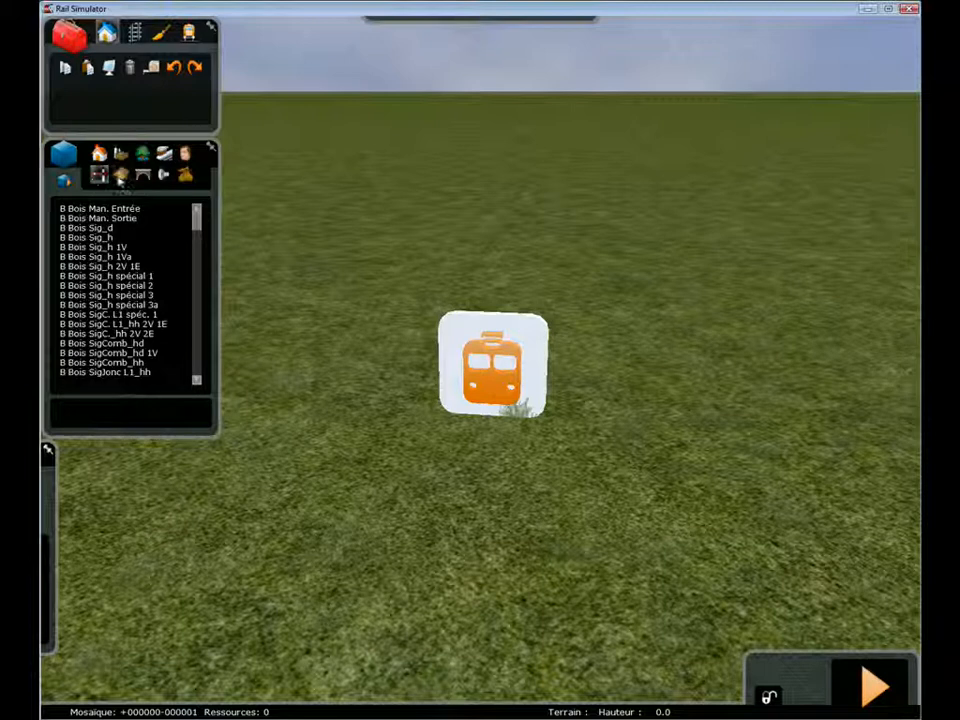
pyautogui.click(120, 175)
pyautogui.click(143, 175)
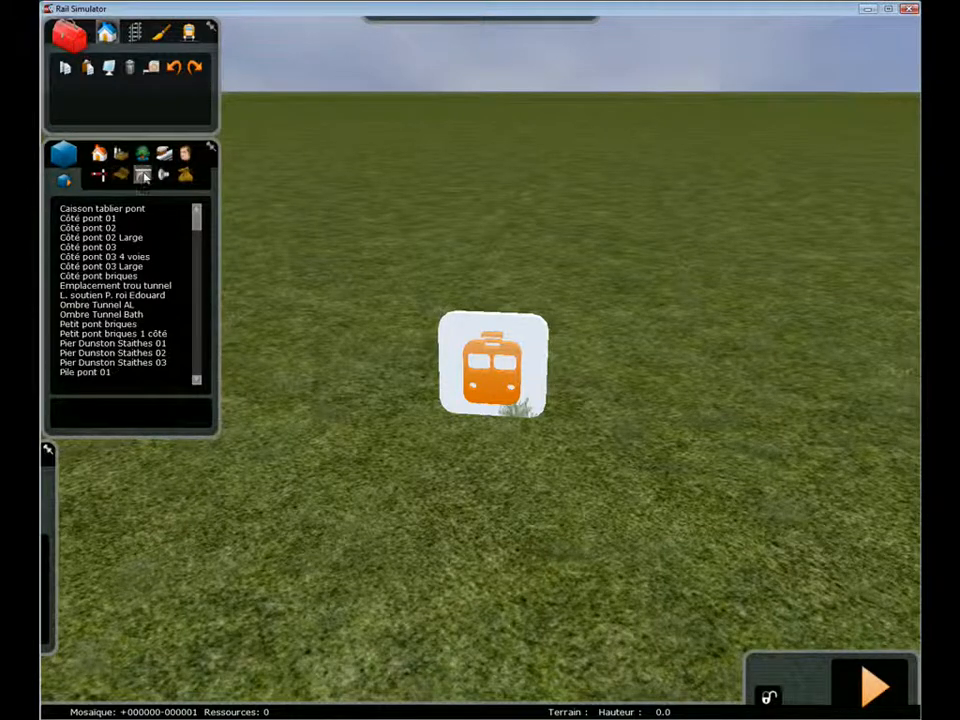
pyautogui.click(163, 175)
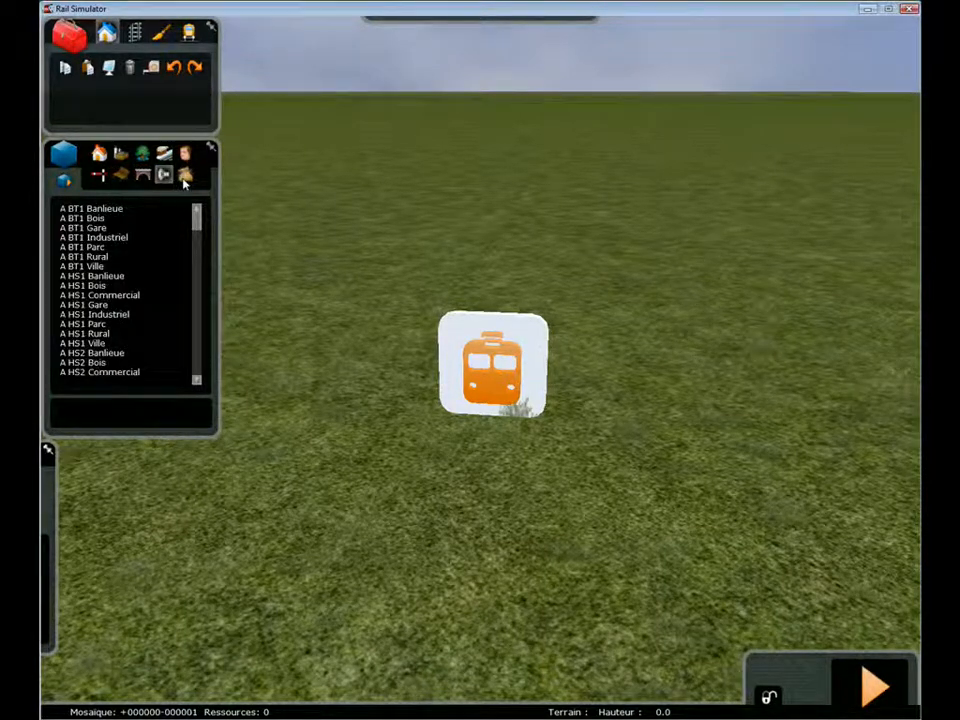
pyautogui.click(185, 178)
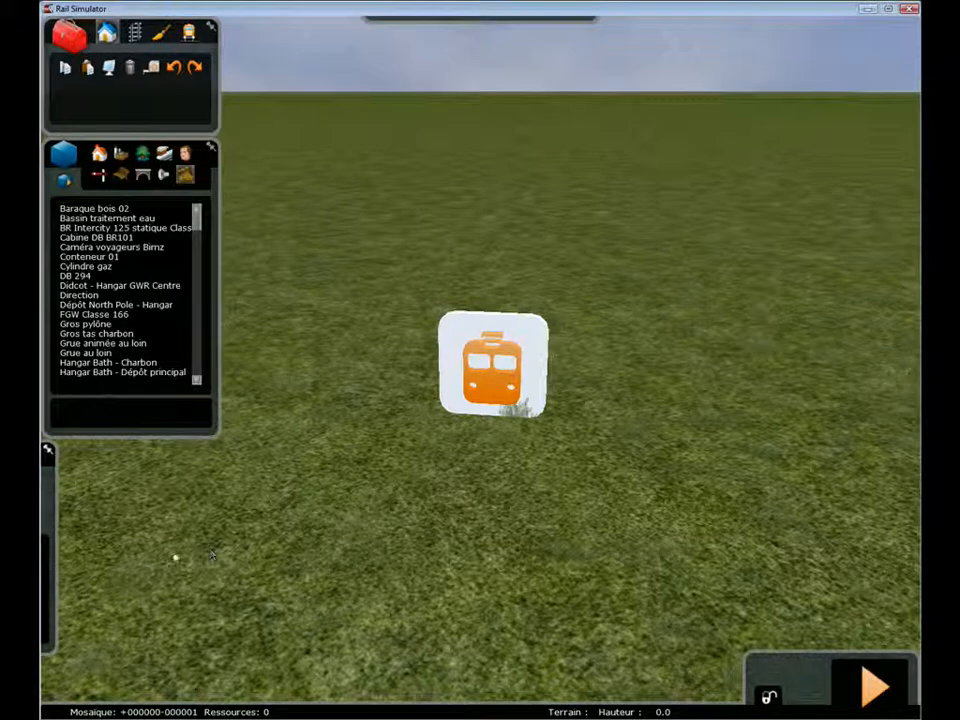
# Step: Keep the placement options visible and turn on the grid (Grille) over the terrain
pyautogui.moveTo(53, 523)
pyautogui.click(210, 453)
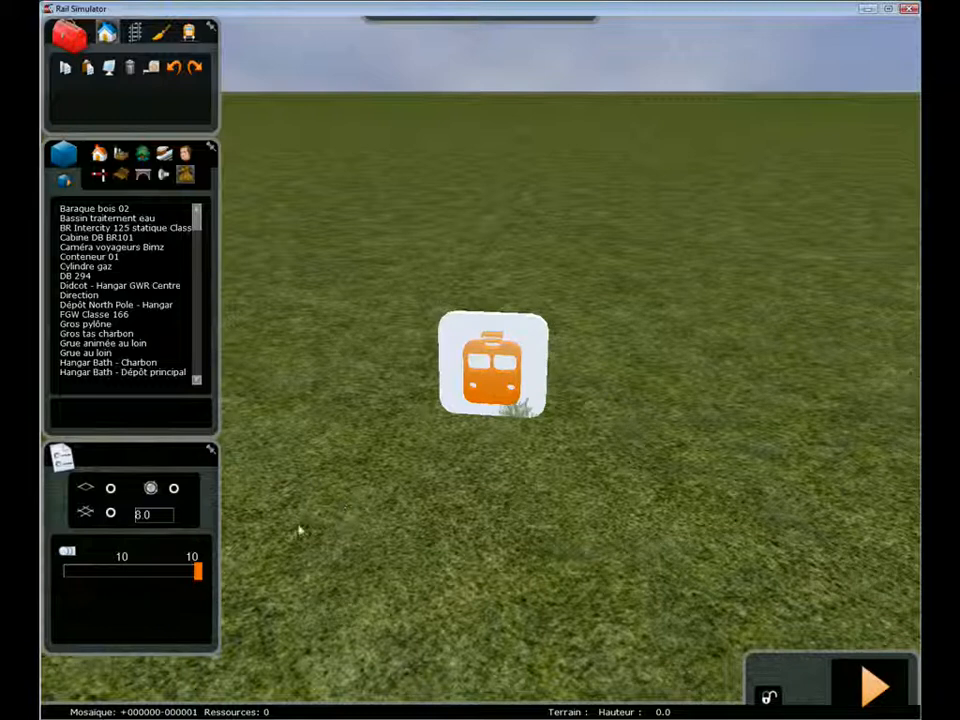
pyautogui.click(110, 516)
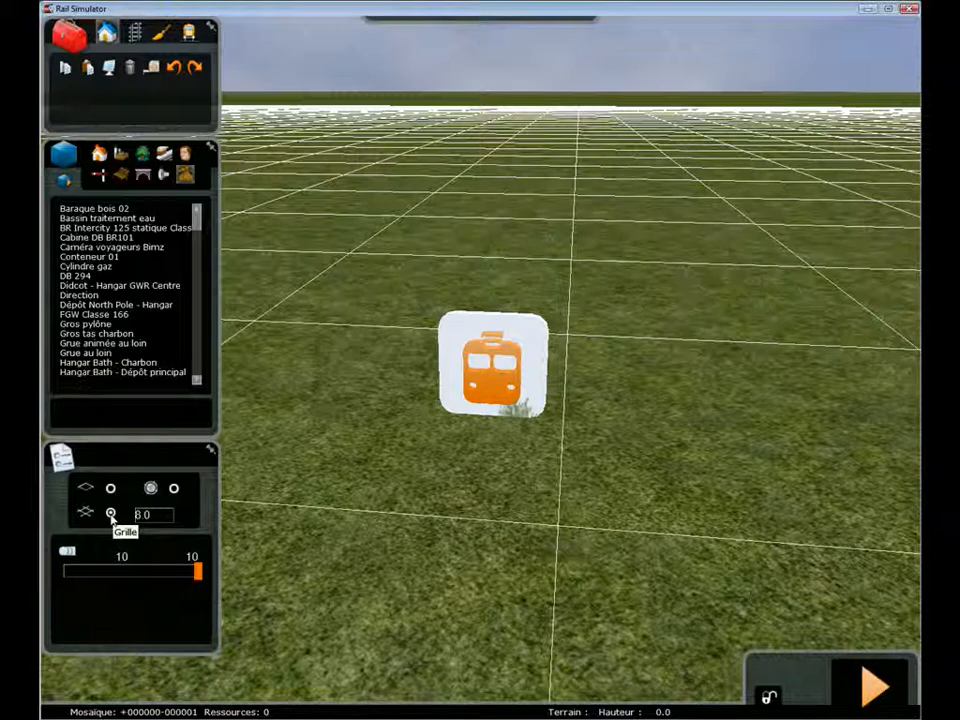
# Step: Set the terrain grid spacing to 16 and turn the grid off
pyautogui.click(111, 516)
pyautogui.click(111, 516)
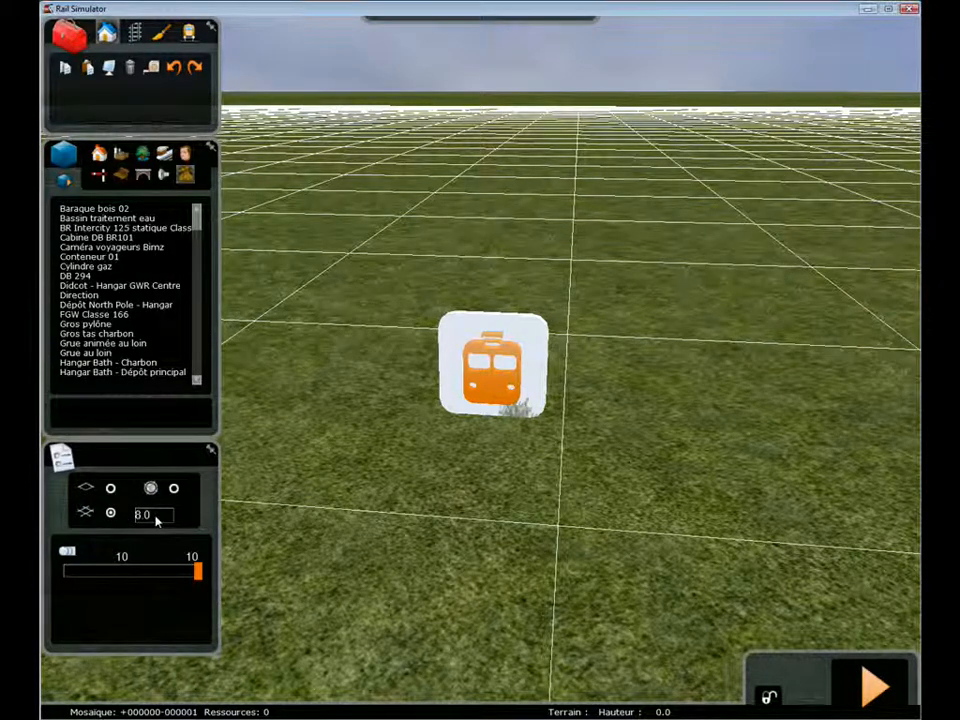
pyautogui.moveTo(156, 519); pyautogui.dragTo(138, 520)
pyautogui.write('16')
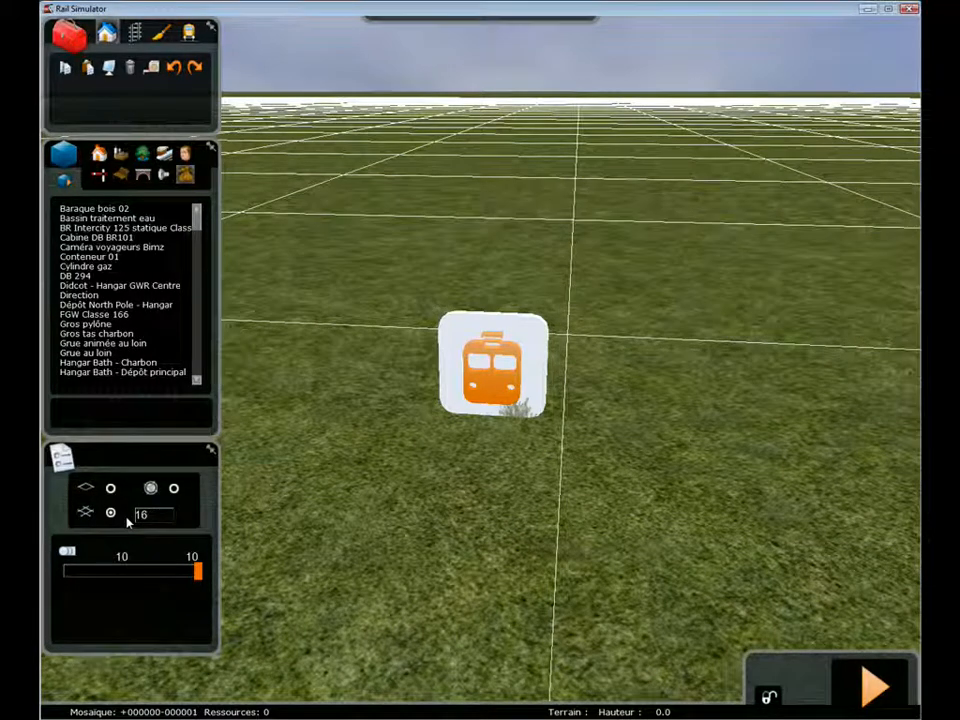
pyautogui.click(110, 513)
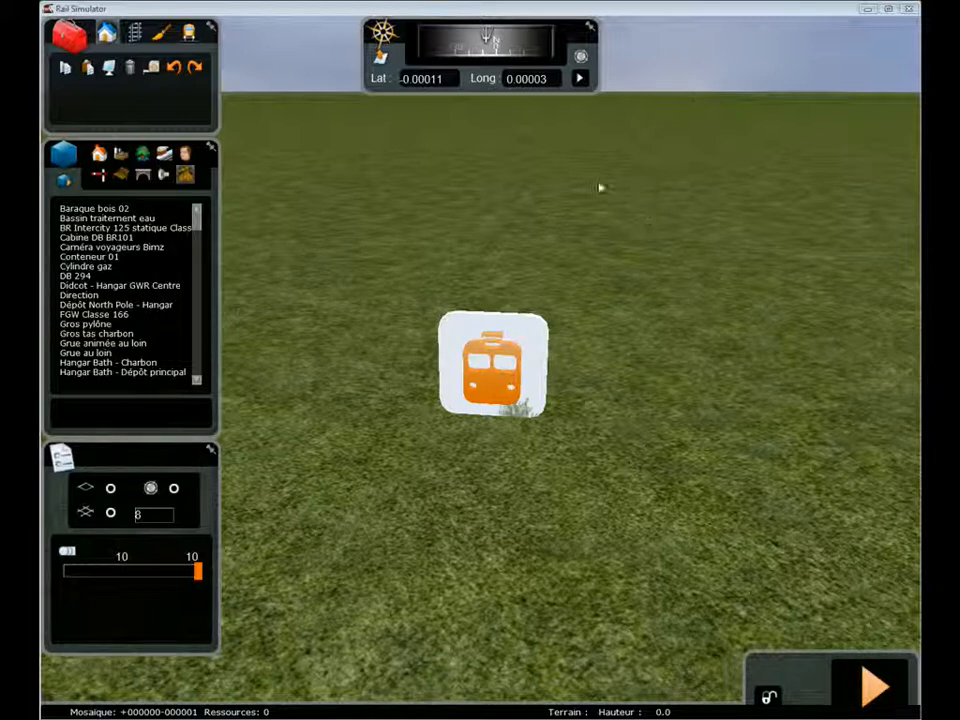
# Step: Set the compass longitude to 0.00002 and move the camera to those coordinates
pyautogui.click(530, 79)
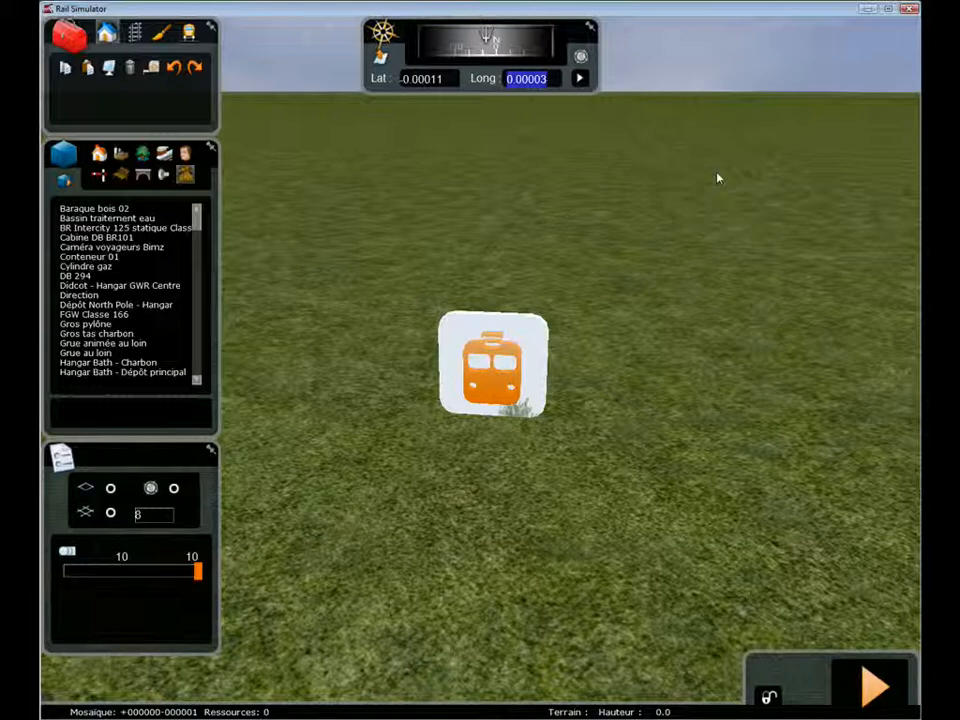
pyautogui.press('BackSpace')
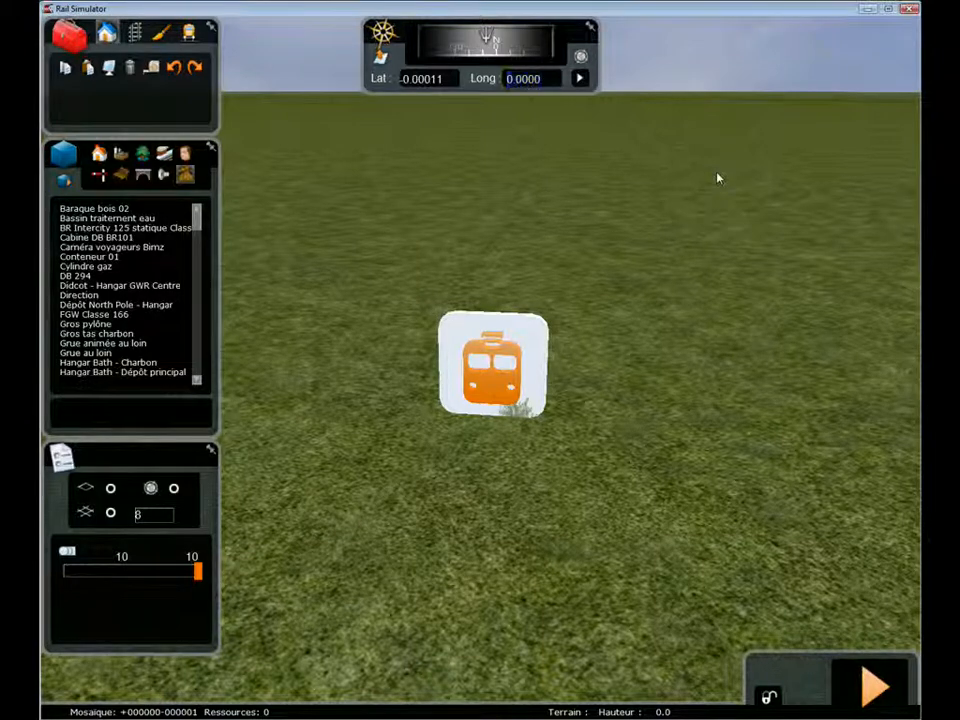
pyautogui.write('2')
pyautogui.click(578, 80)
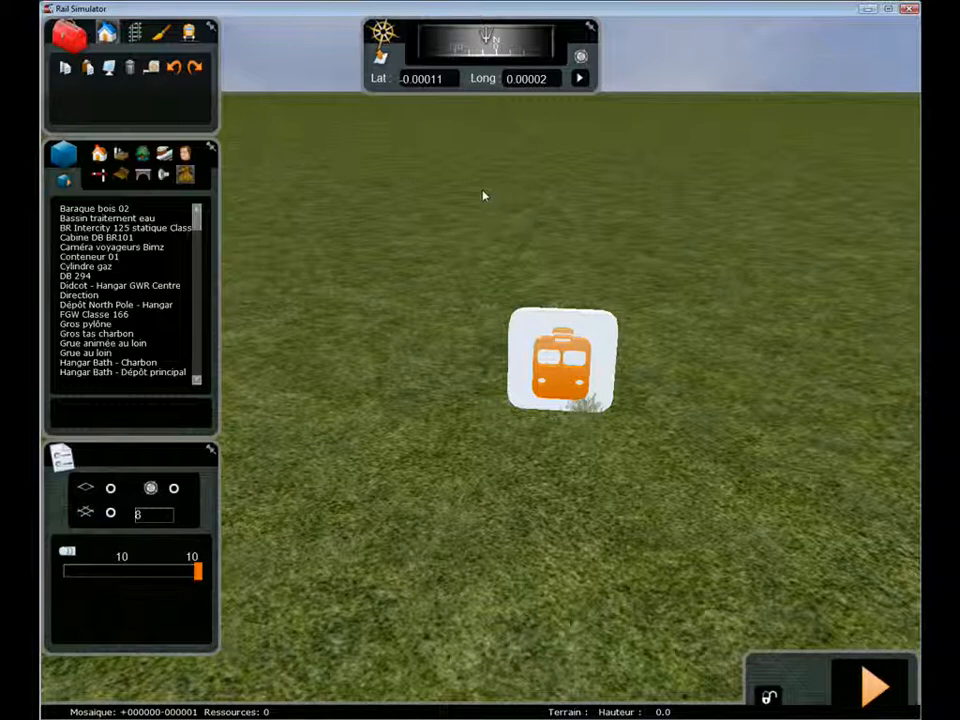
# Step: Switch to the 2D map of the route and return to the 3D terrain view
pyautogui.click(381, 59)
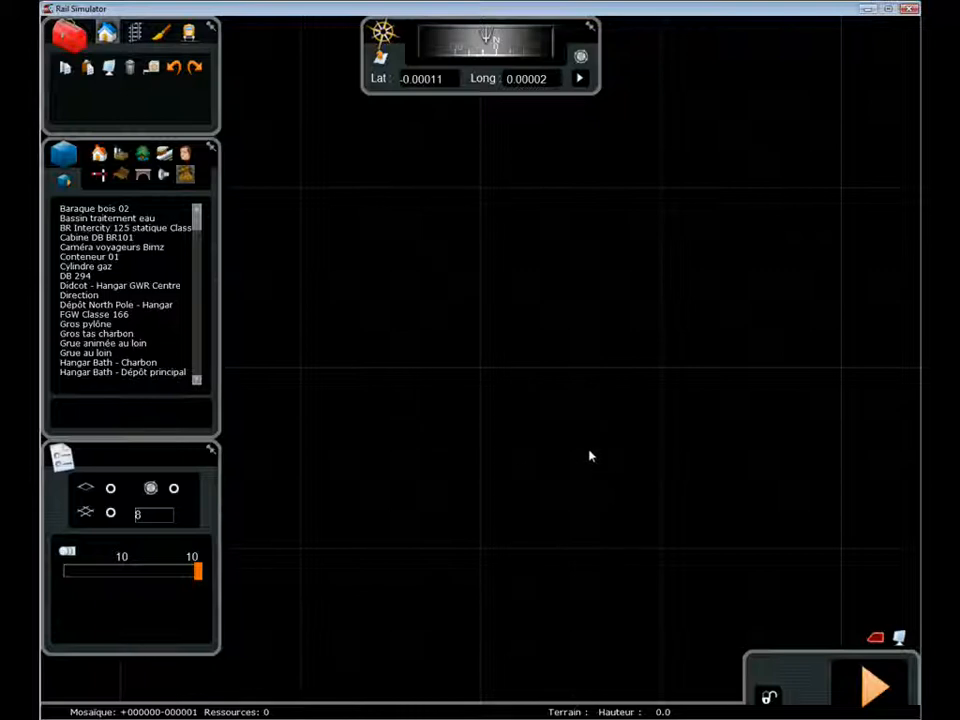
pyautogui.click(381, 59)
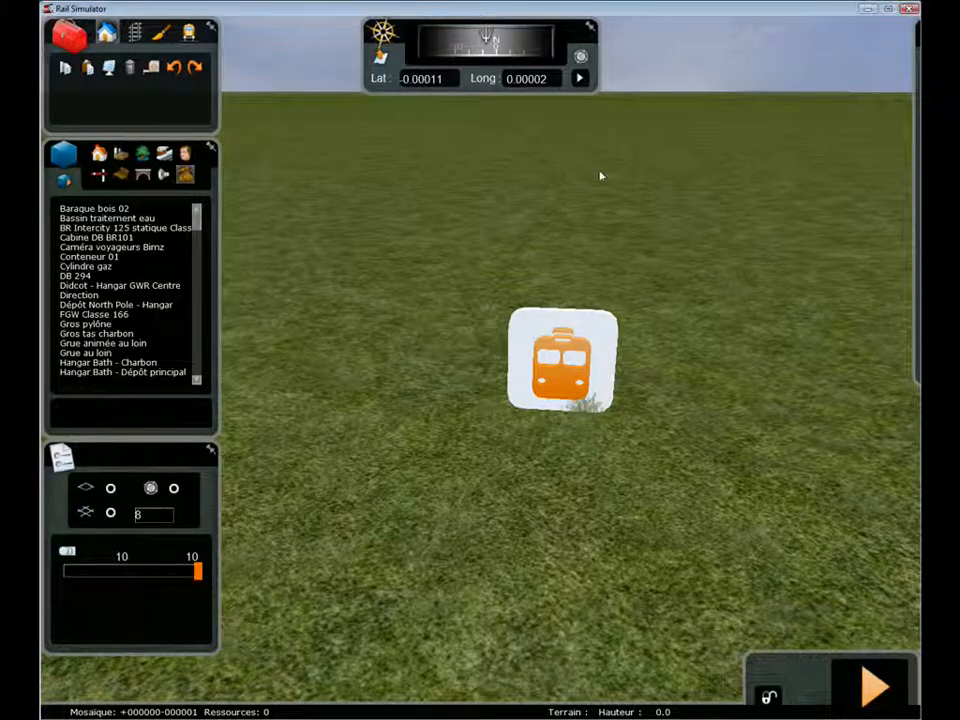
pyautogui.click(581, 59)
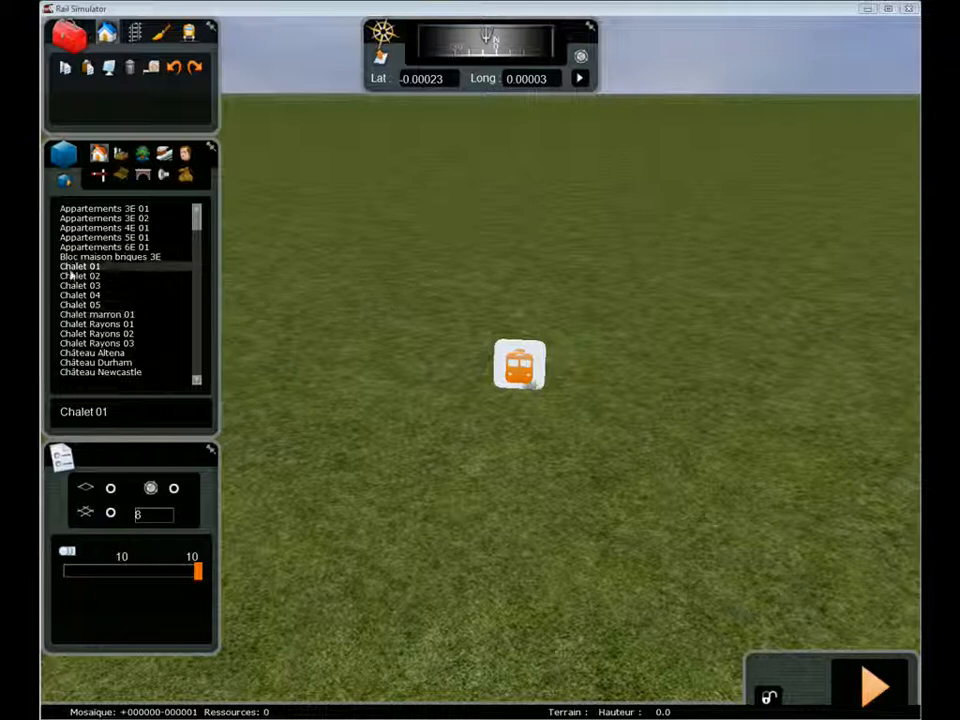
# Step: Place one Chalet 01 building on the grass near the route marker and end the placement
pyautogui.click(76, 267)
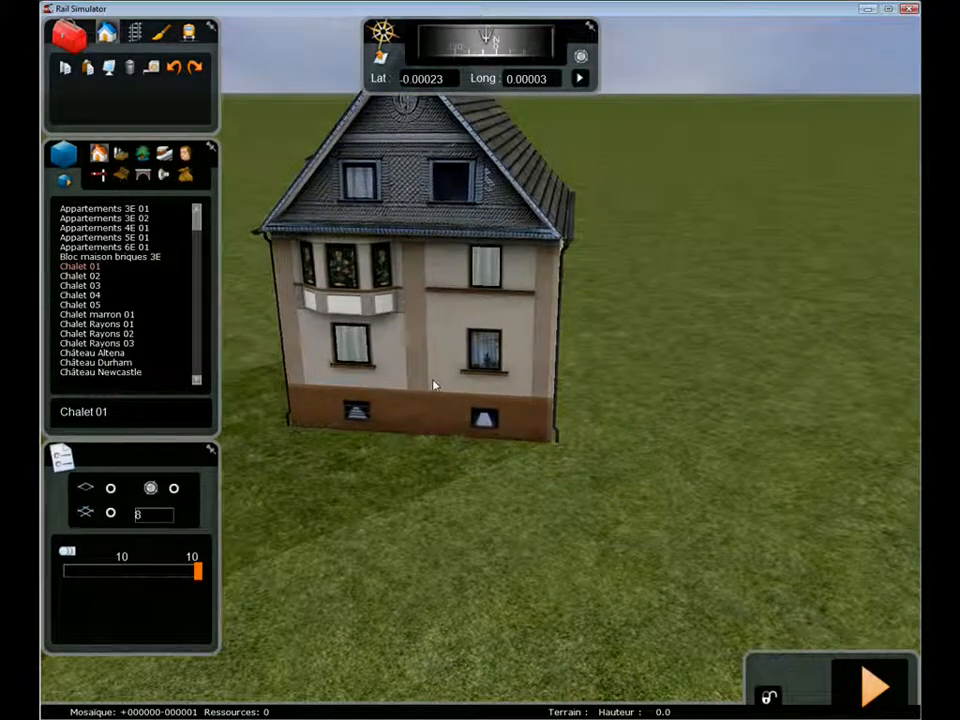
pyautogui.click(434, 385)
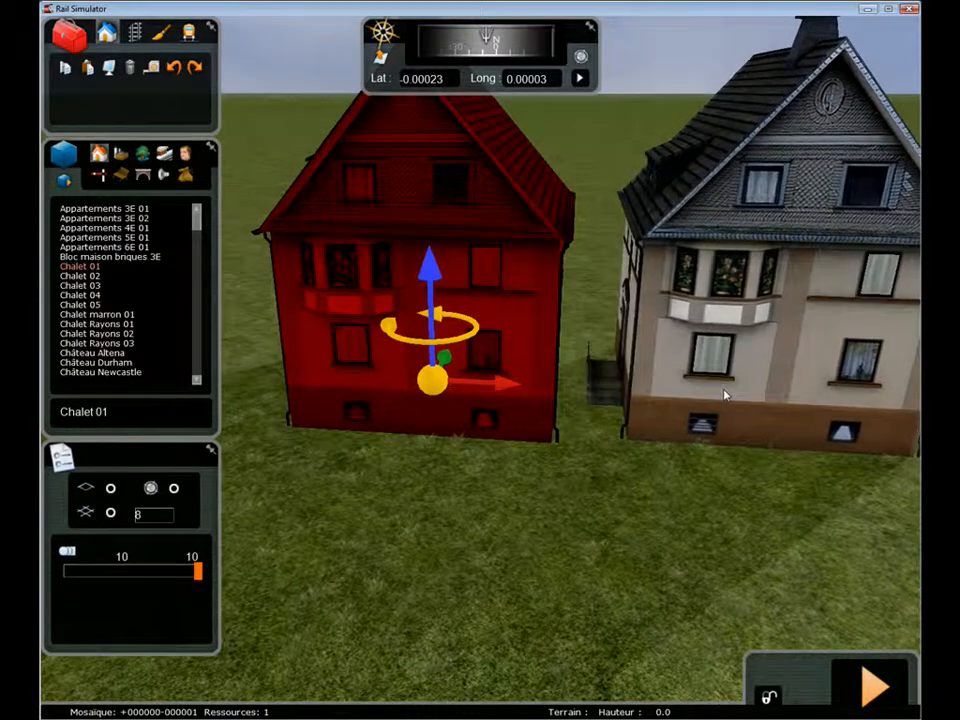
pyautogui.press('Delete')
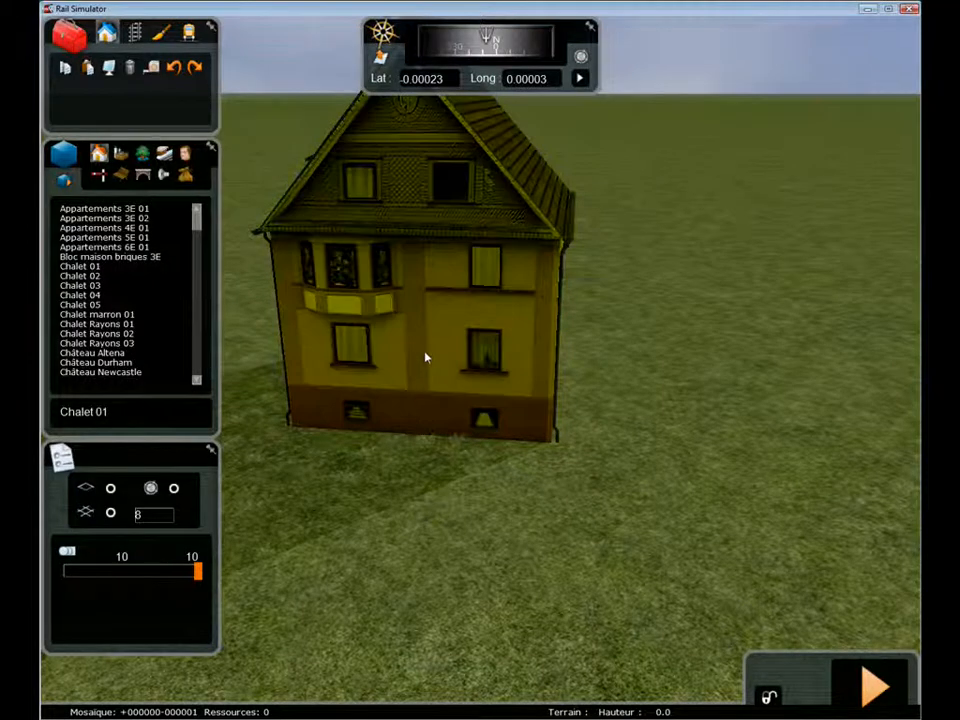
# Step: Set the placed chalet's X position to 2 in its properties and deselect it
pyautogui.click(426, 356)
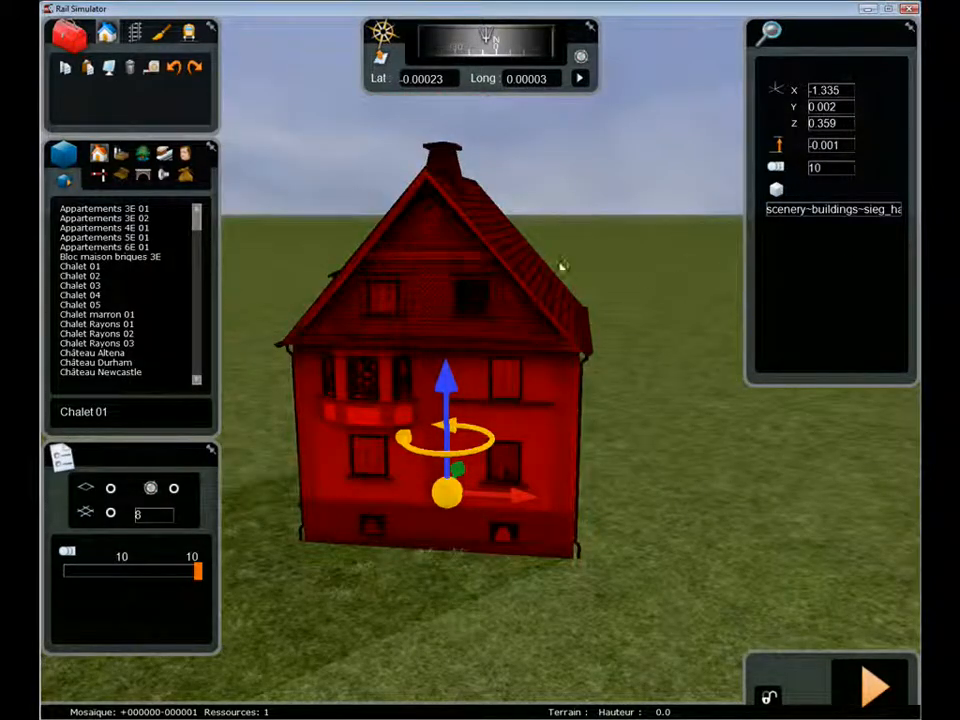
pyautogui.click(846, 93)
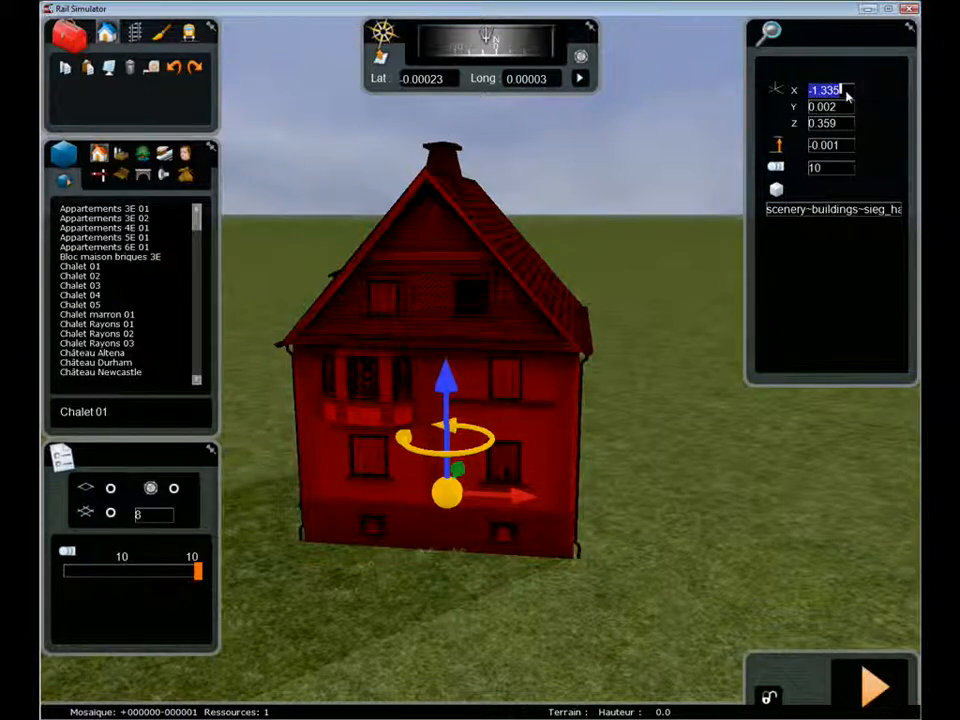
pyautogui.press('BackSpace')
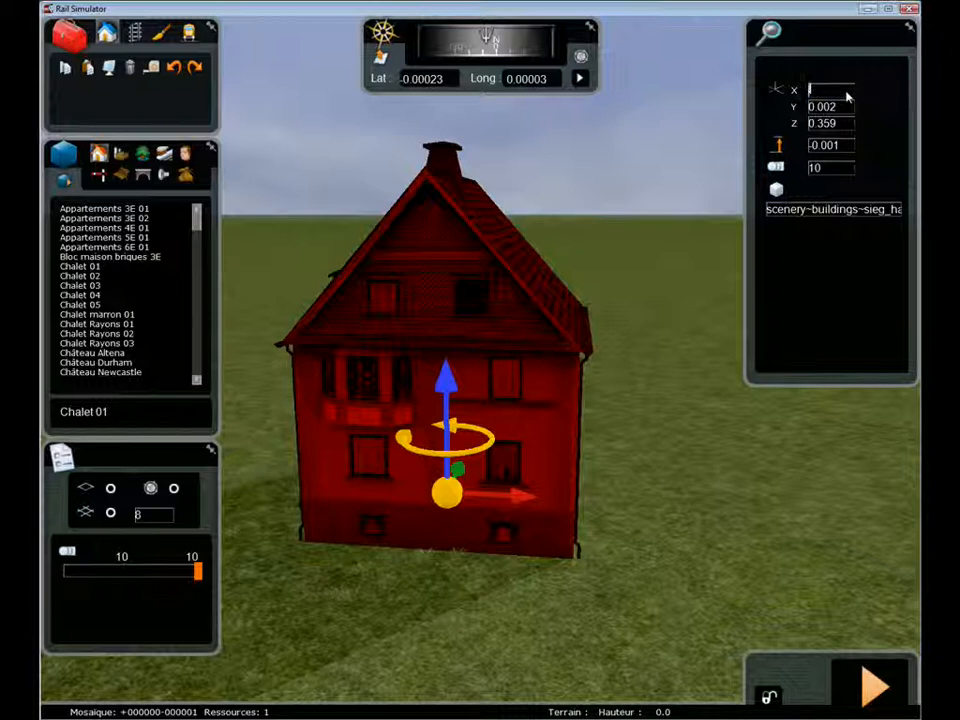
pyautogui.write('2')
pyautogui.press('Return')
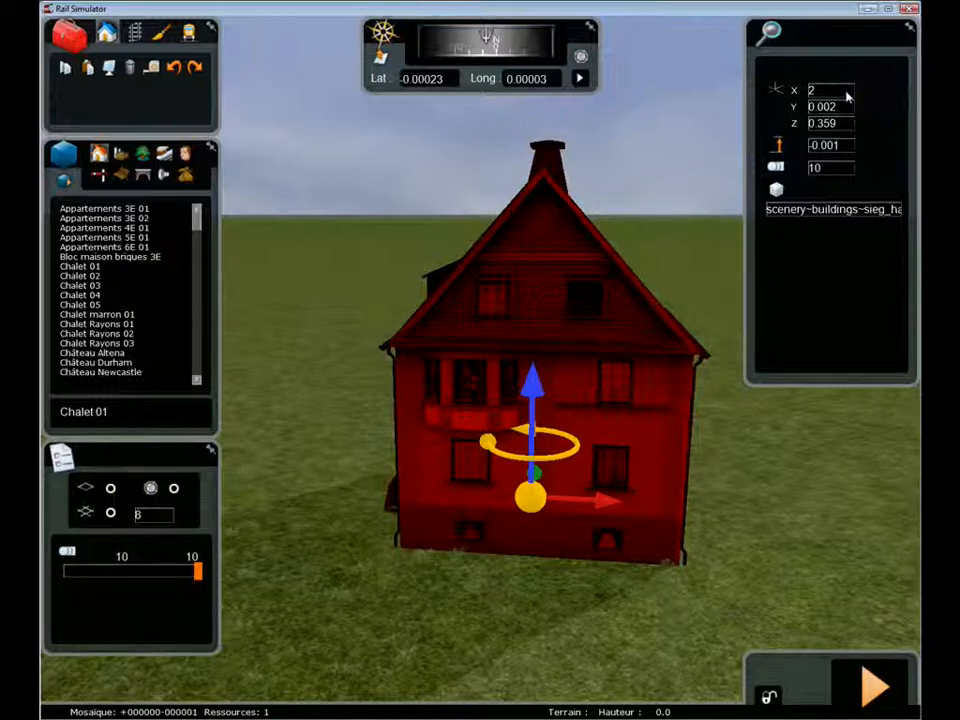
pyautogui.click(729, 467)
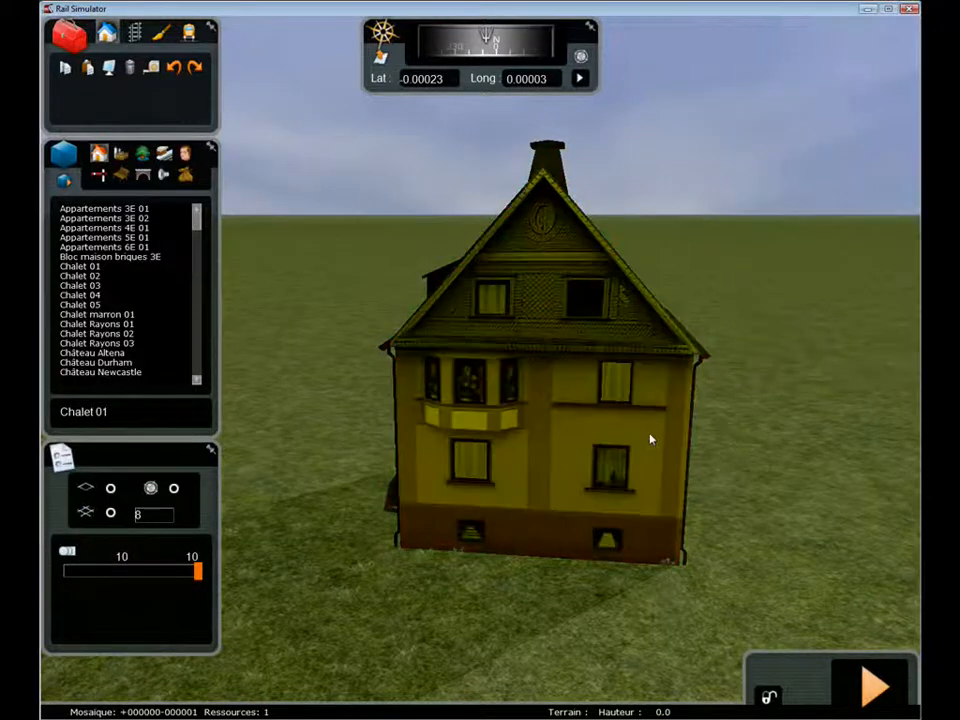
# Step: Move the chalet sideways along its red axis and rotate it about its vertical axis with the manipulation handles
pyautogui.click(583, 420)
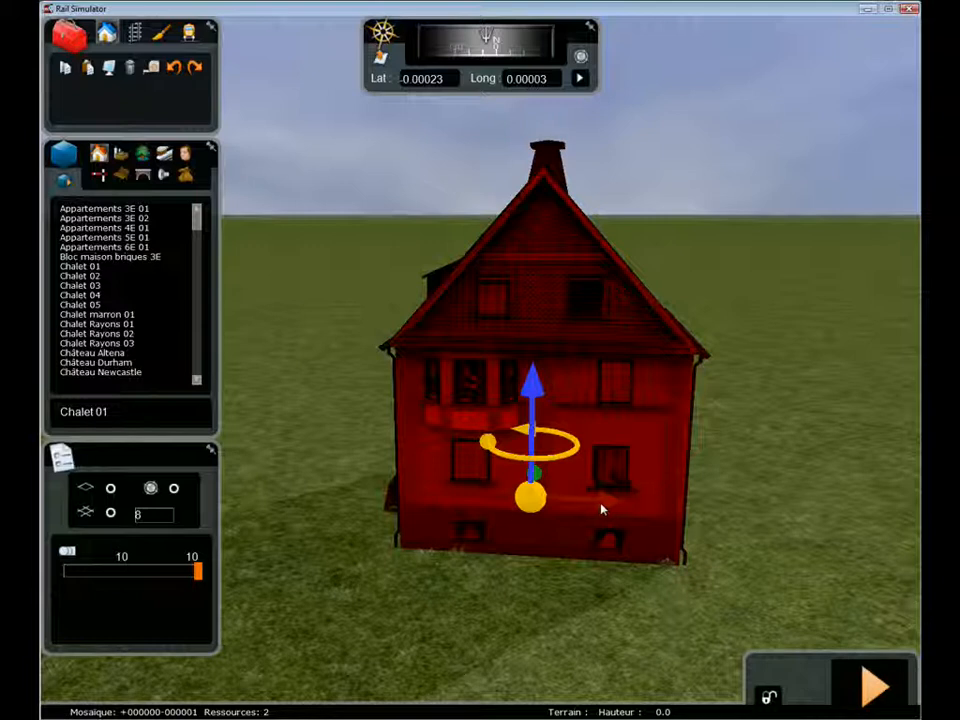
pyautogui.press('Delete')
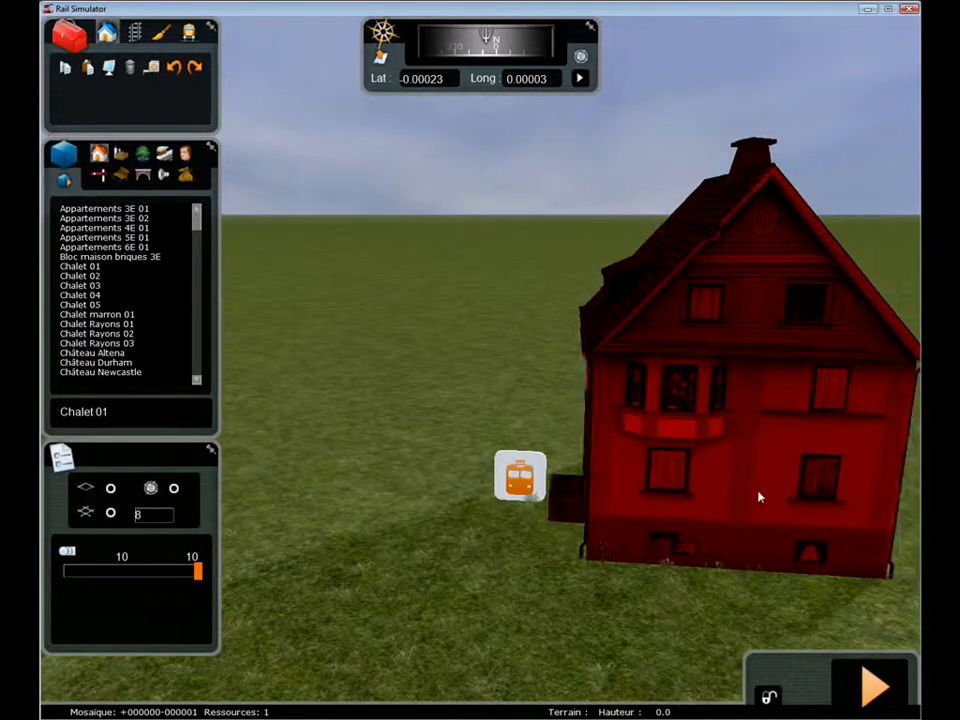
pyautogui.click(556, 471)
pyautogui.moveTo(488, 470); pyautogui.dragTo(555, 454)
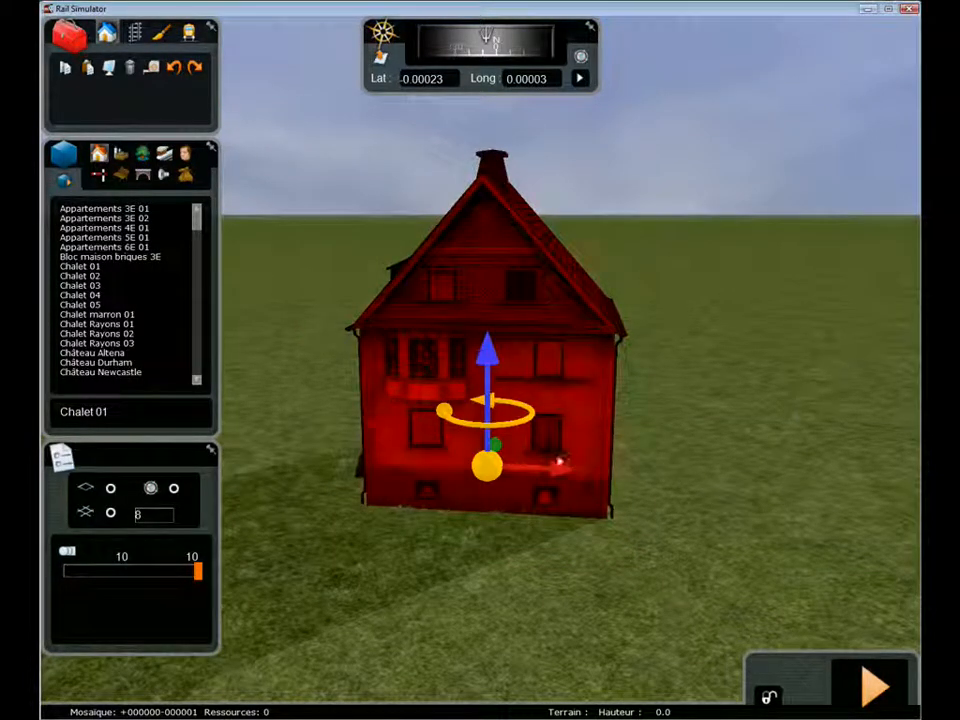
pyautogui.moveTo(508, 424)
pyautogui.mouseDown()
pyautogui.moveTo(555, 431)
pyautogui.moveTo(478, 418)
pyautogui.moveTo(529, 435)
pyautogui.moveTo(514, 429)
pyautogui.mouseUp()
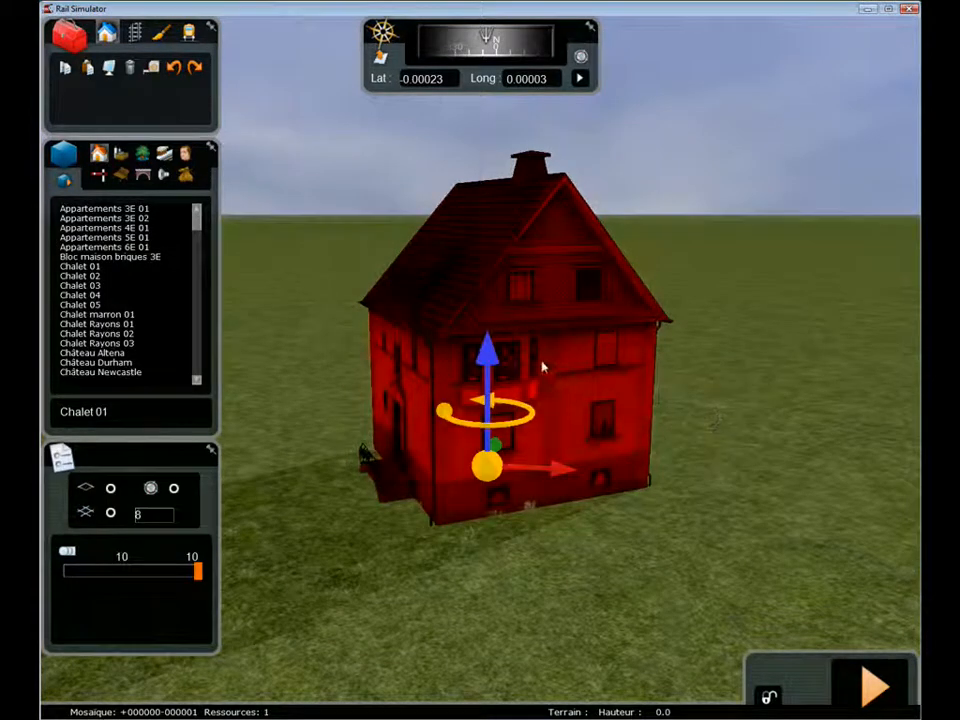
# Step: Raise the chalet above the ground with its vertical handle and set its Y position to 0 in the properties
pyautogui.moveTo(489, 360); pyautogui.dragTo(476, 260)
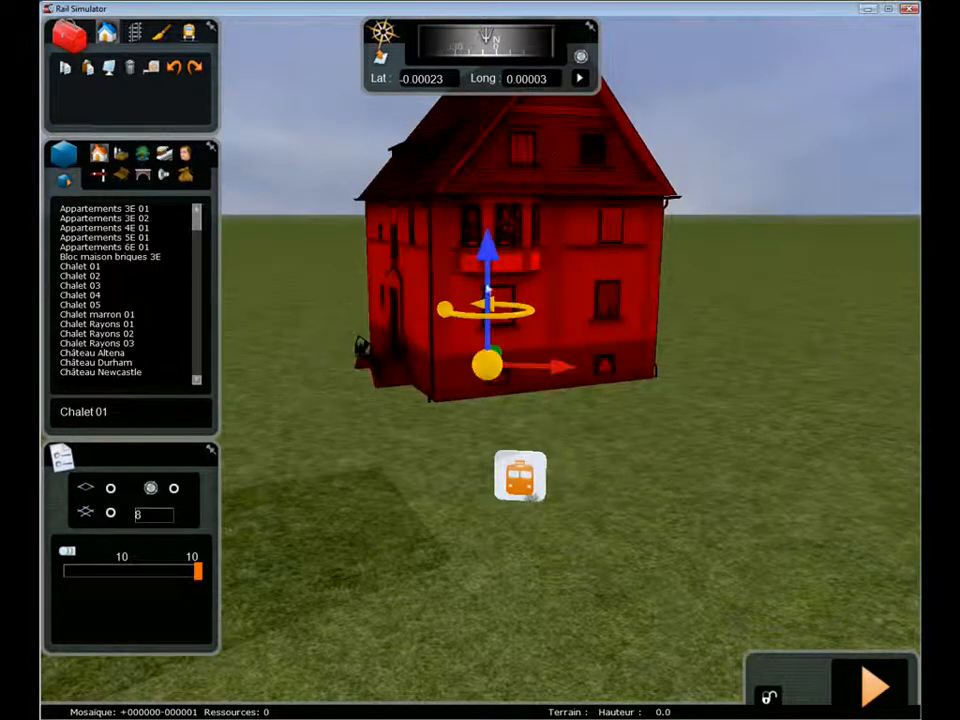
pyautogui.doubleClick(554, 286)
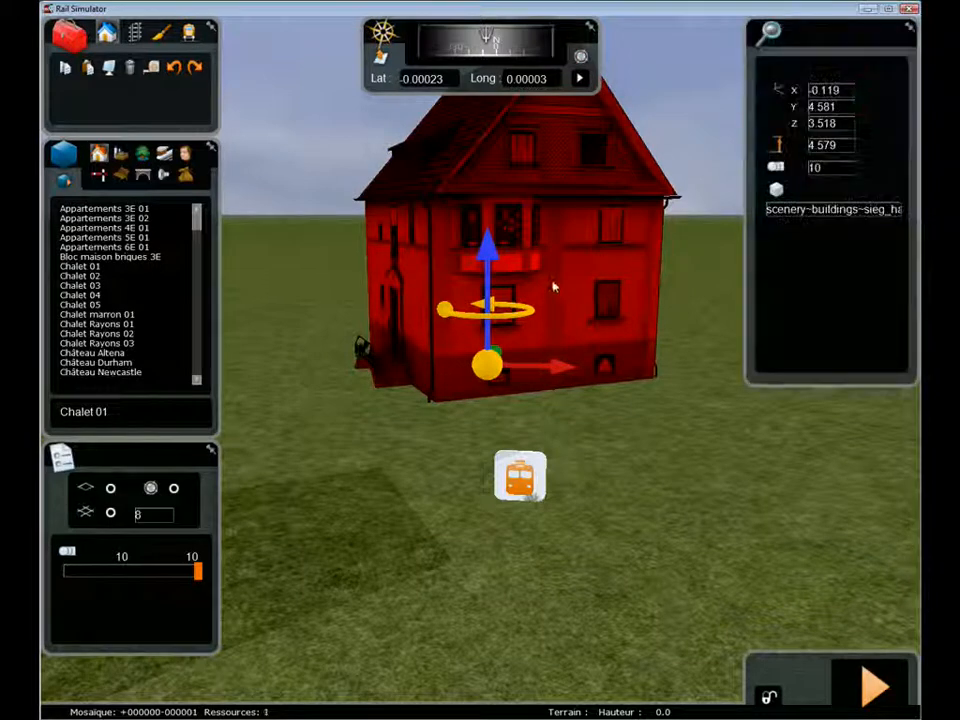
pyautogui.doubleClick(833, 107)
pyautogui.write('0')
pyautogui.press('Return')
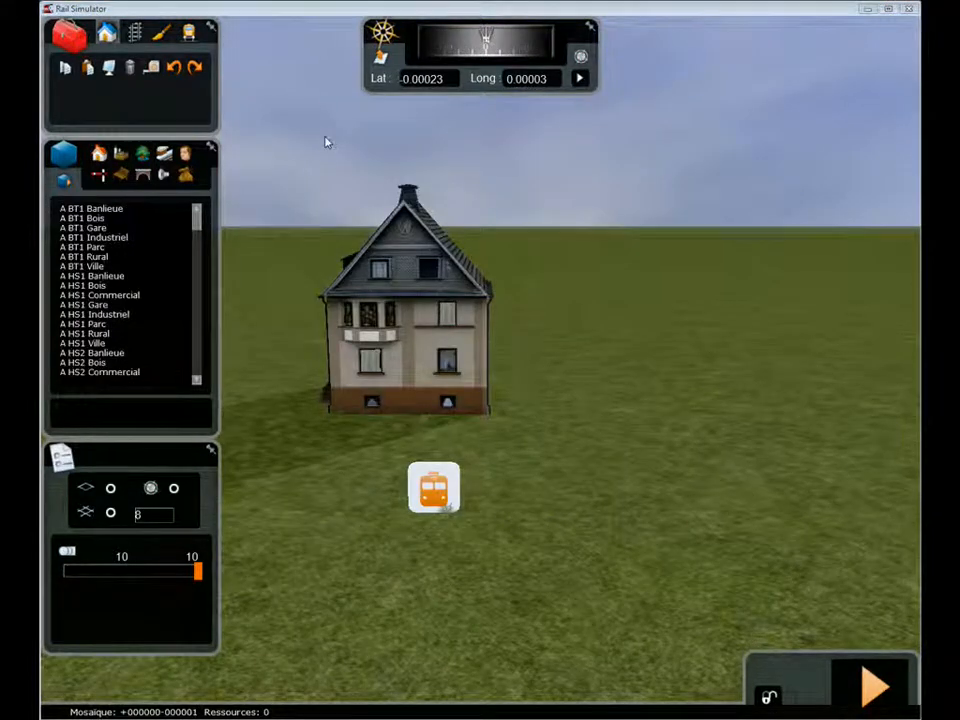
# Step: Copy the chalet, paste the duplicate behind it to the right, and delete the original chalet
pyautogui.click(65, 68)
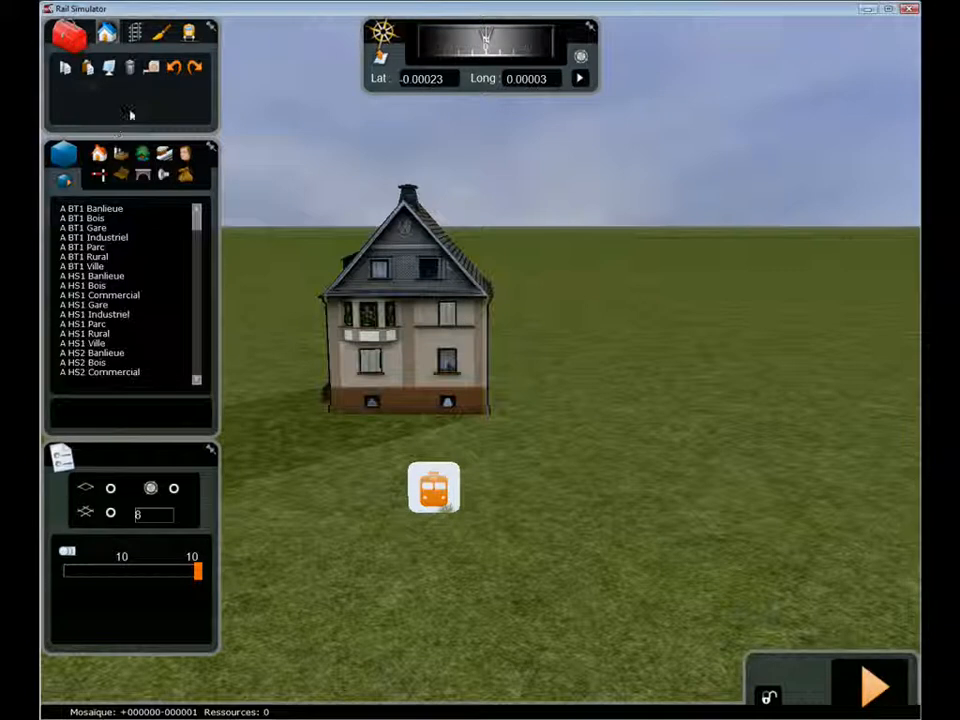
pyautogui.click(415, 322)
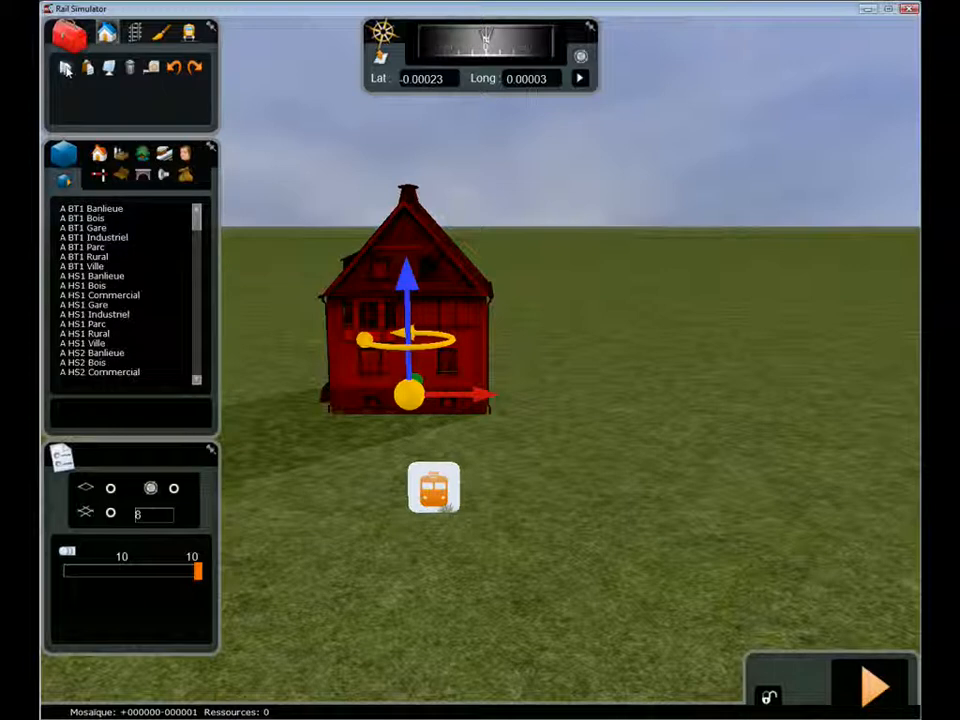
pyautogui.click(87, 66)
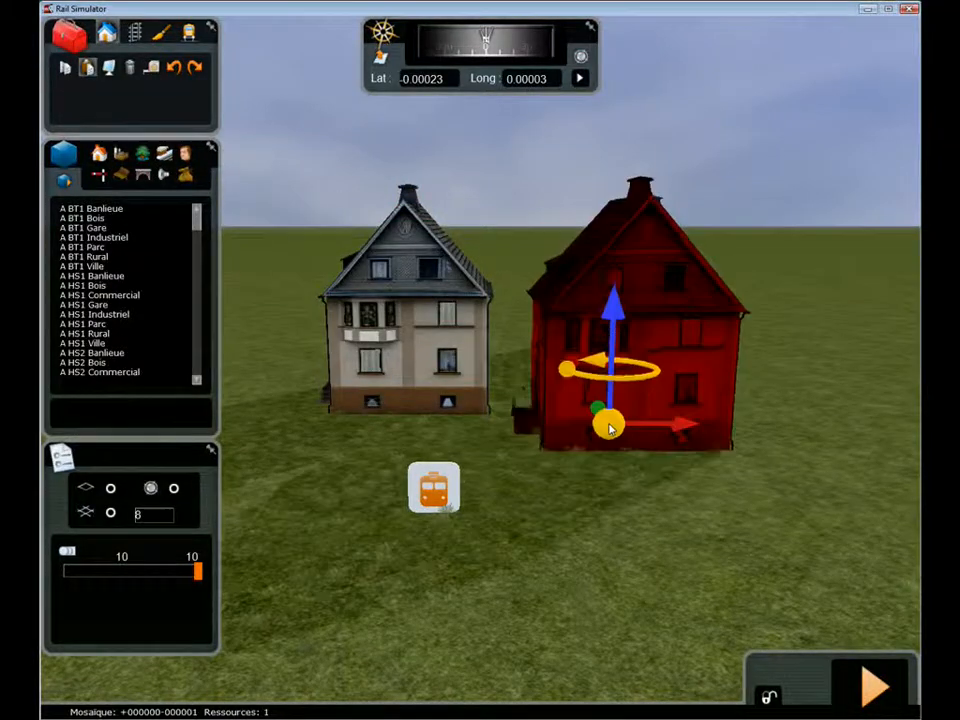
pyautogui.rightClick(650, 472)
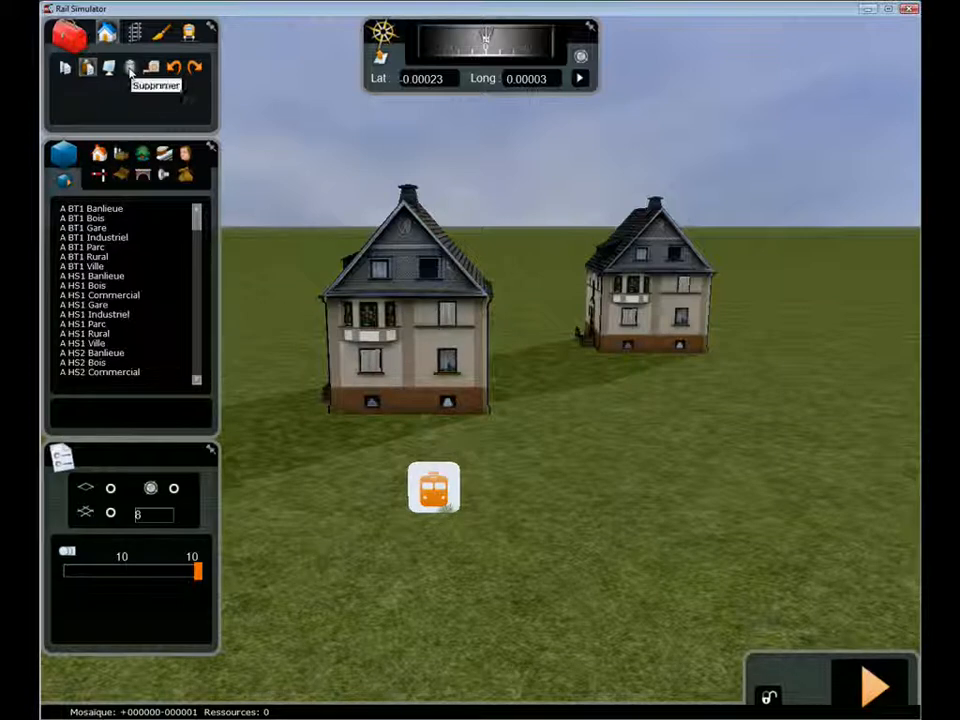
pyautogui.click(414, 333)
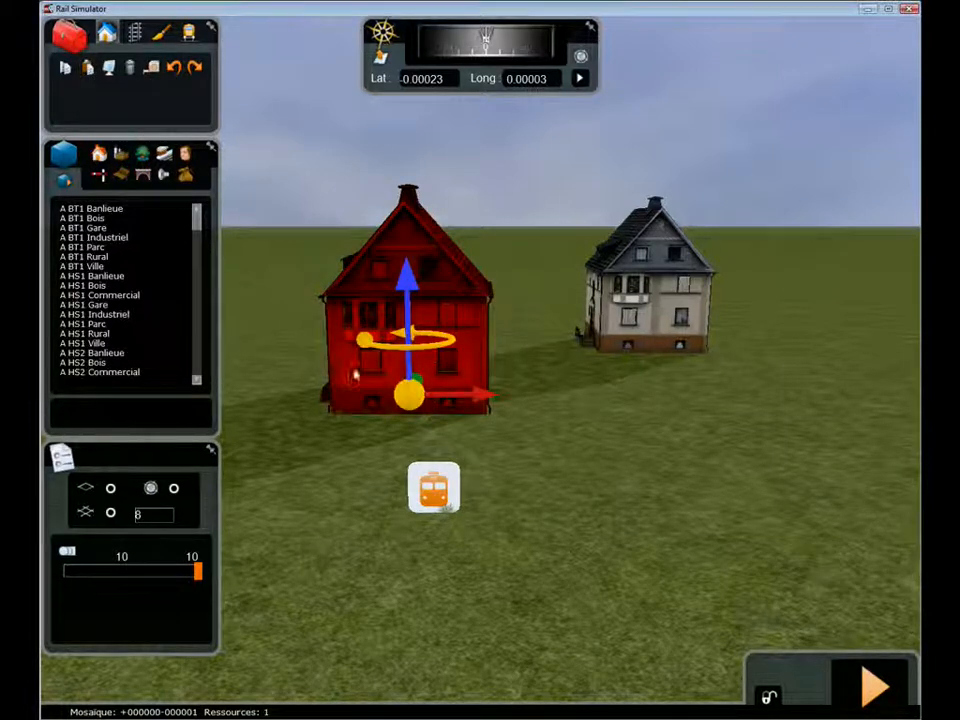
pyautogui.press('Delete')
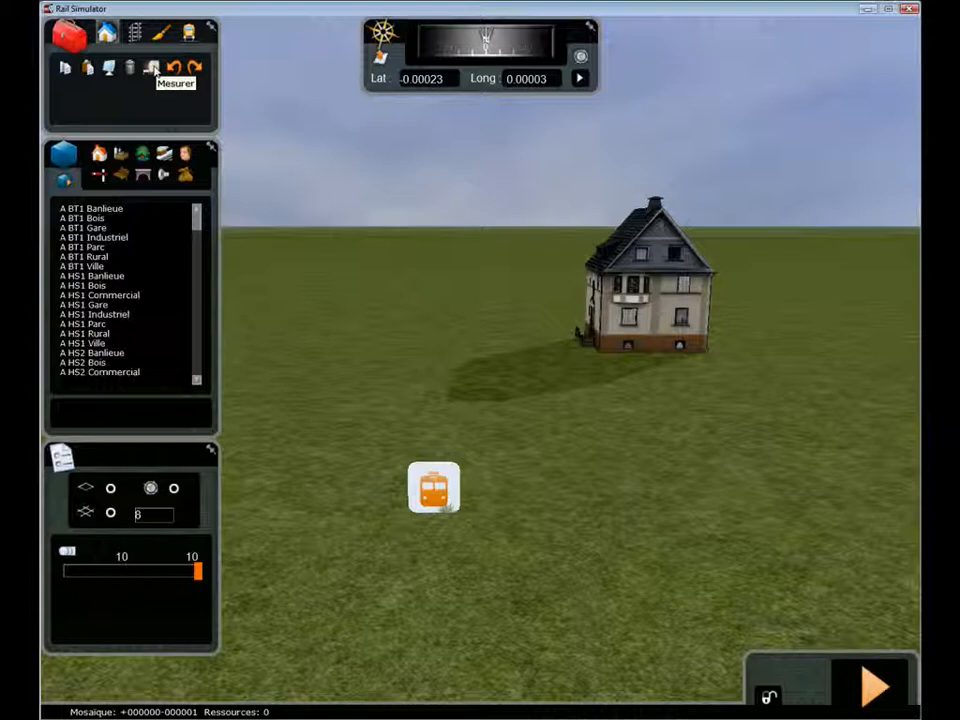
# Step: Turn on the terrain grid and measure the width of one grid square with the Mesurer tool
pyautogui.click(152, 68)
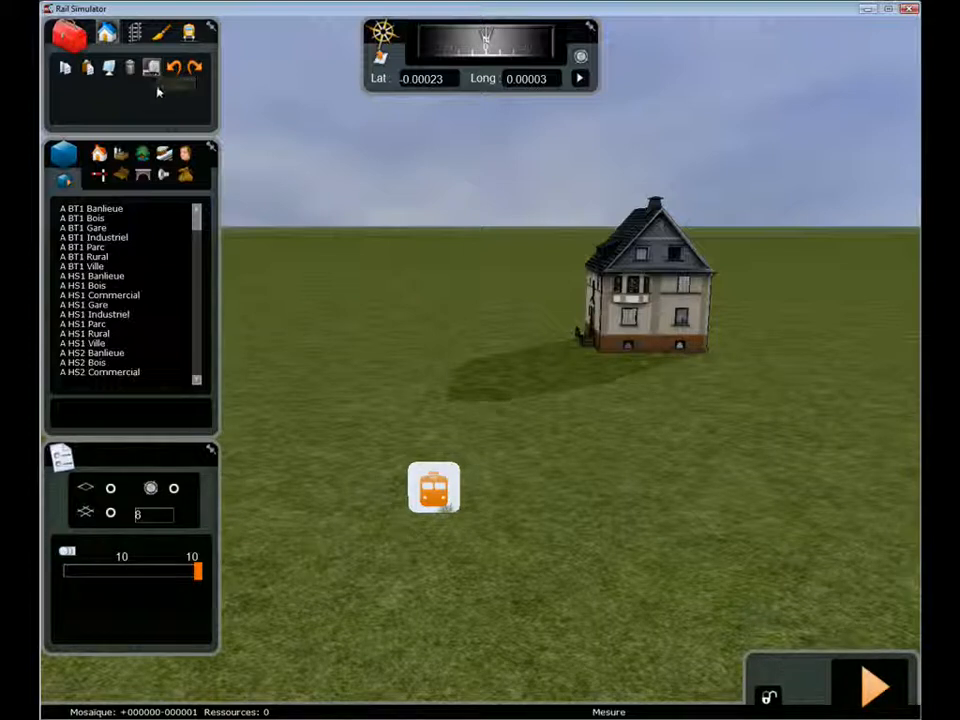
pyautogui.click(111, 515)
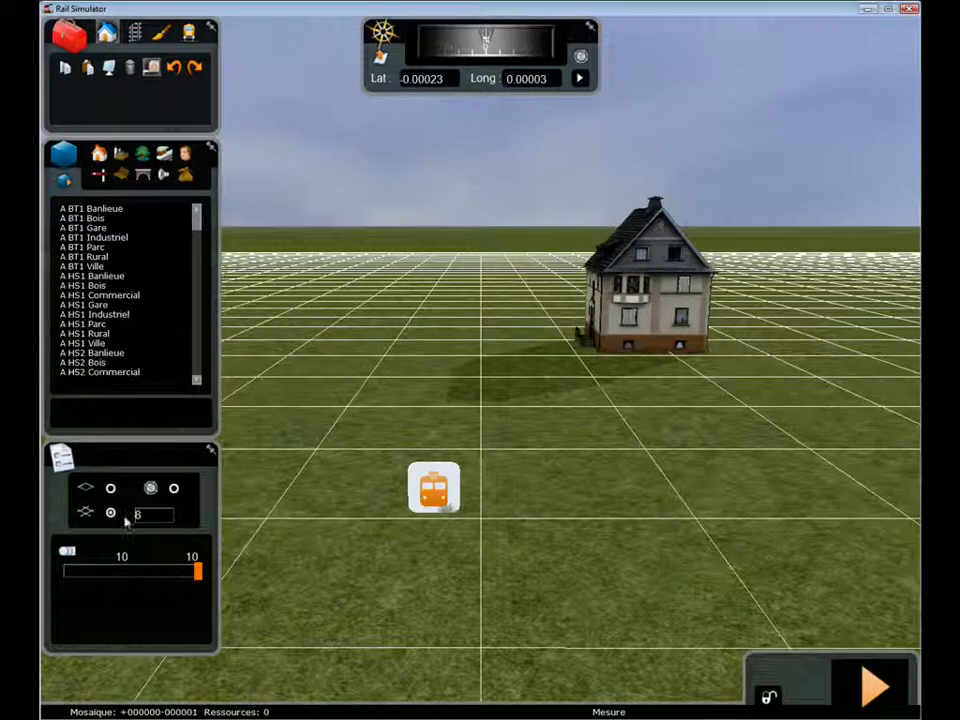
pyautogui.click(341, 420)
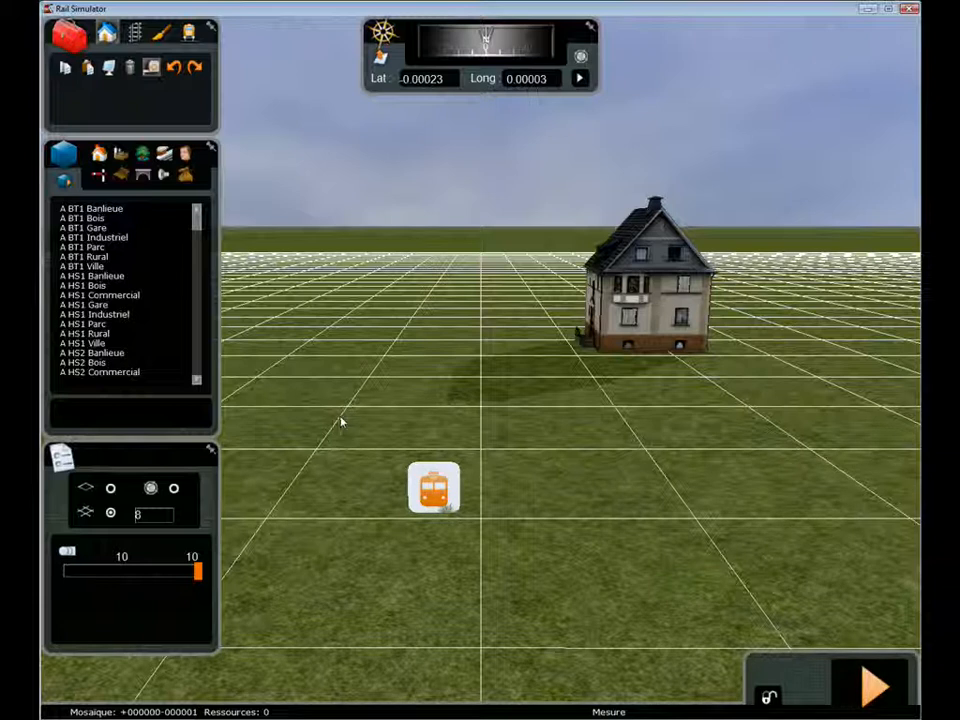
pyautogui.click(482, 419)
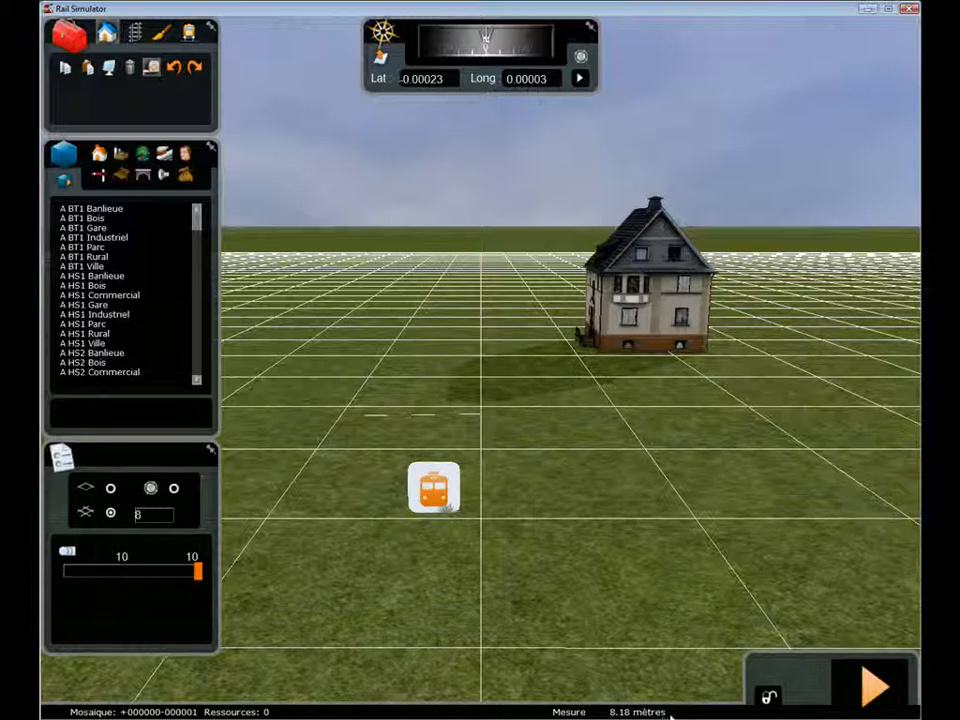
pyautogui.click(557, 484)
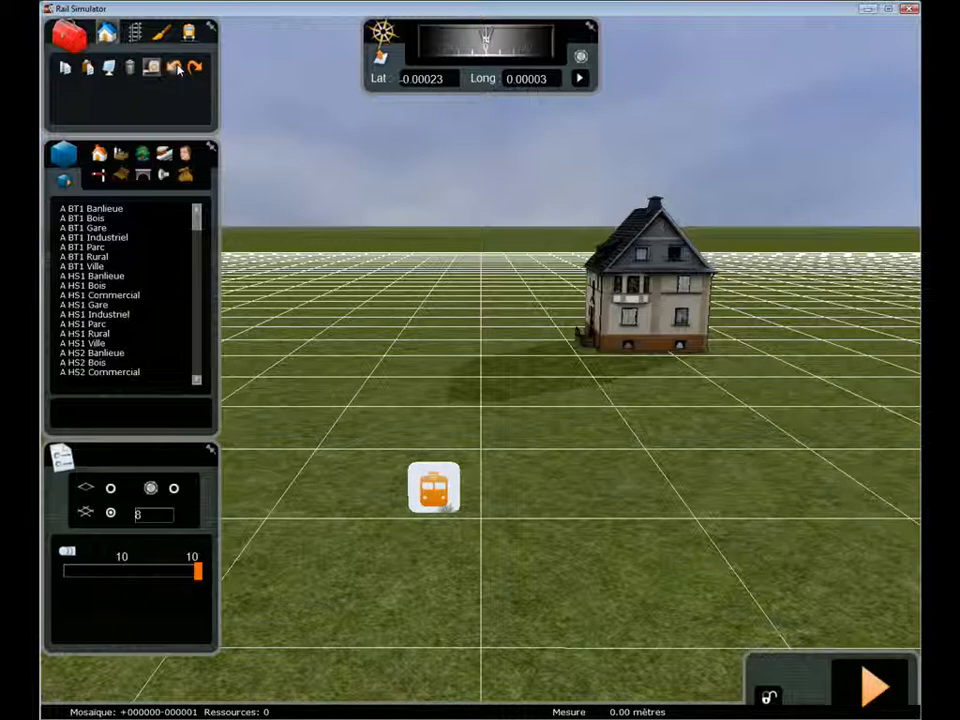
# Step: Undo the deletion of the original chalet and redo it
pyautogui.click(178, 67)
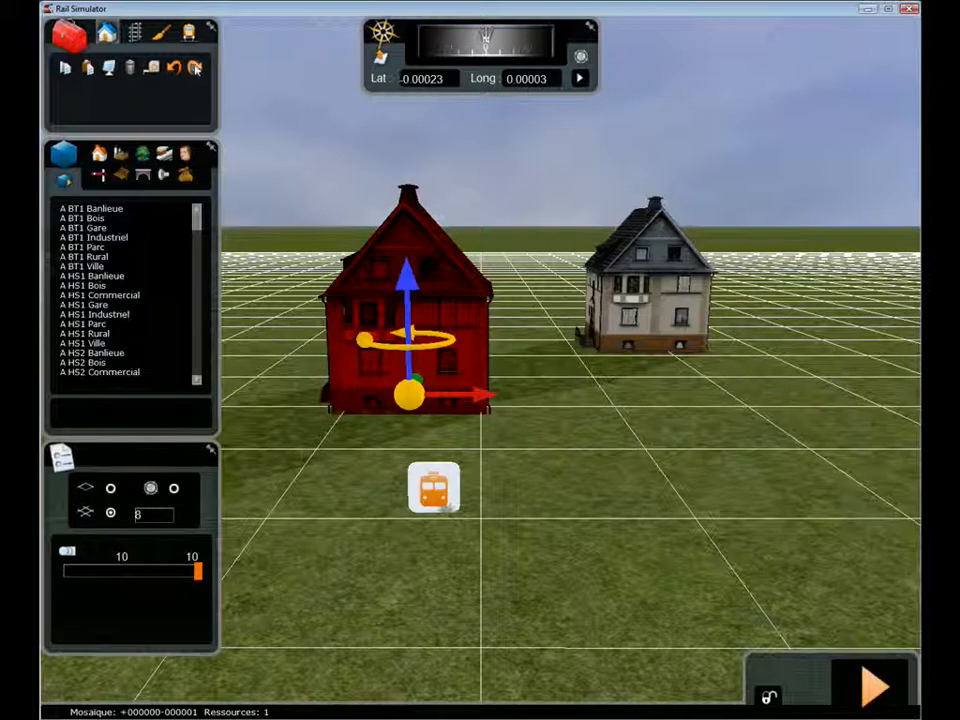
pyautogui.click(195, 67)
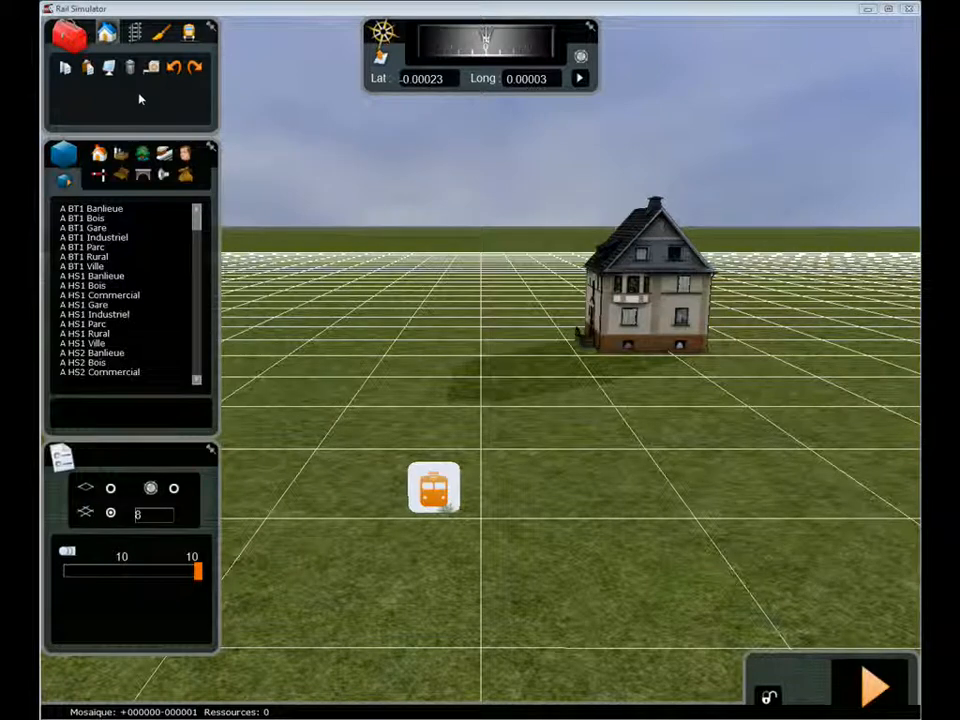
# Step: Open the Afficher display filters and try the green-icon checkbox in the lower asset group
pyautogui.click(108, 71)
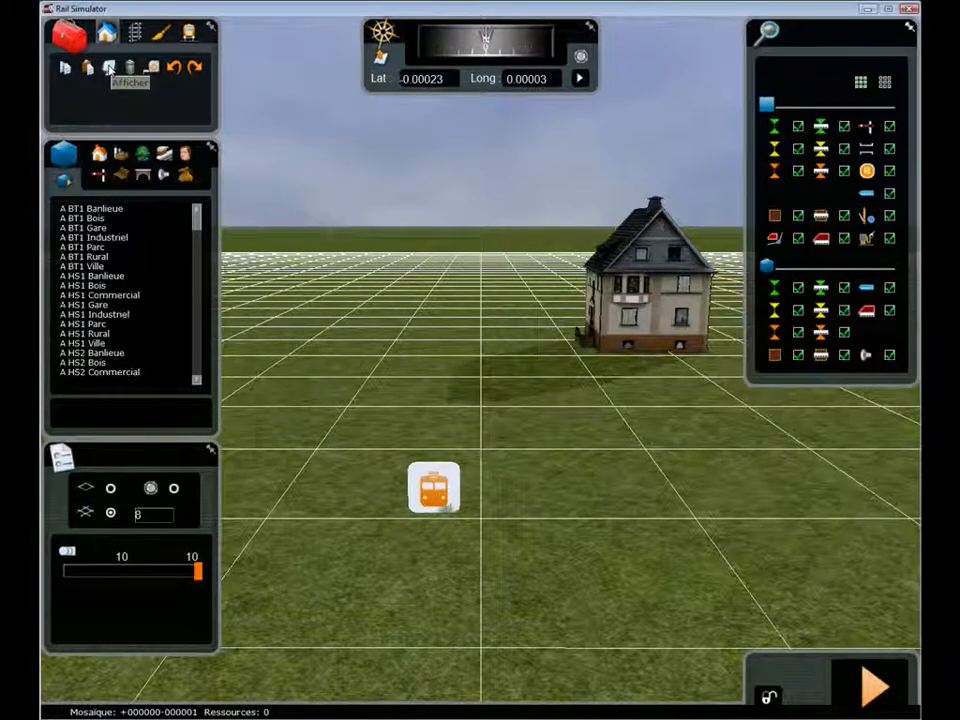
pyautogui.moveTo(910, 33)
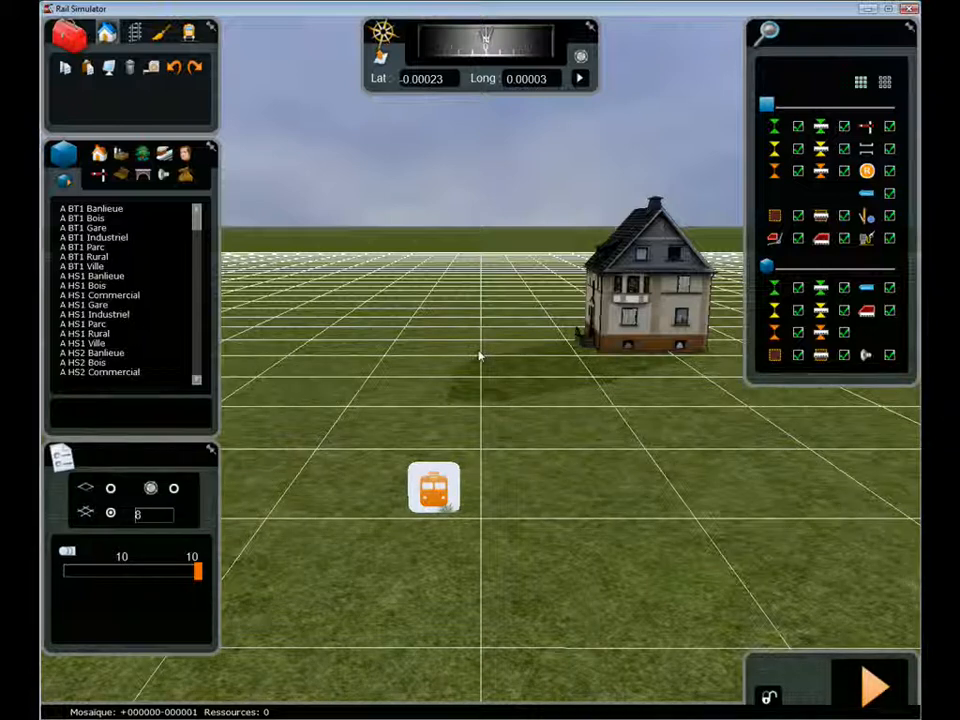
pyautogui.click(798, 289)
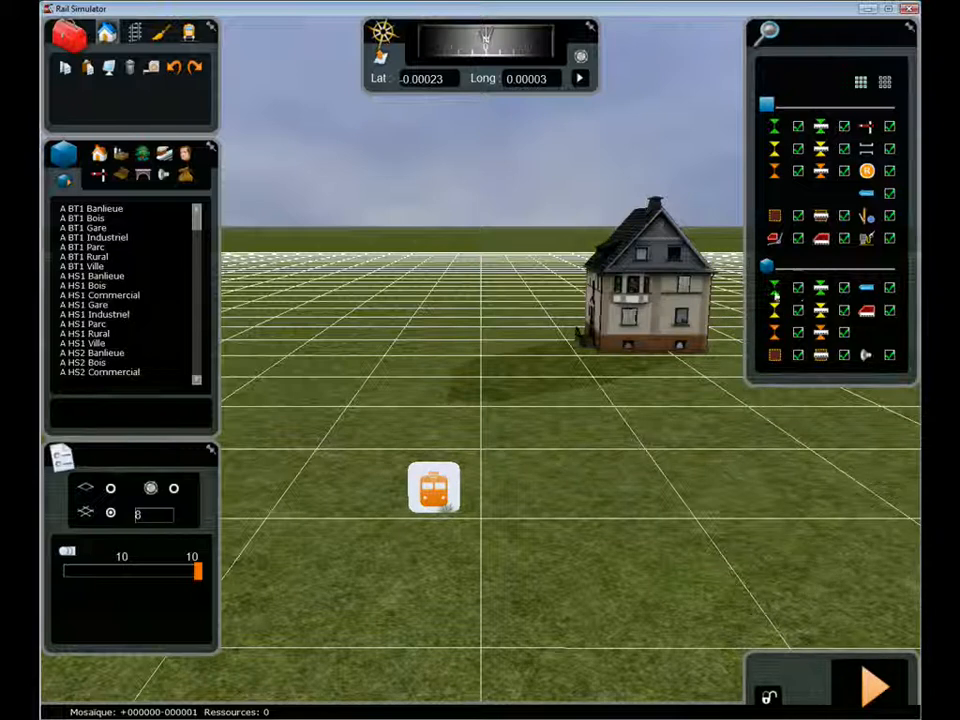